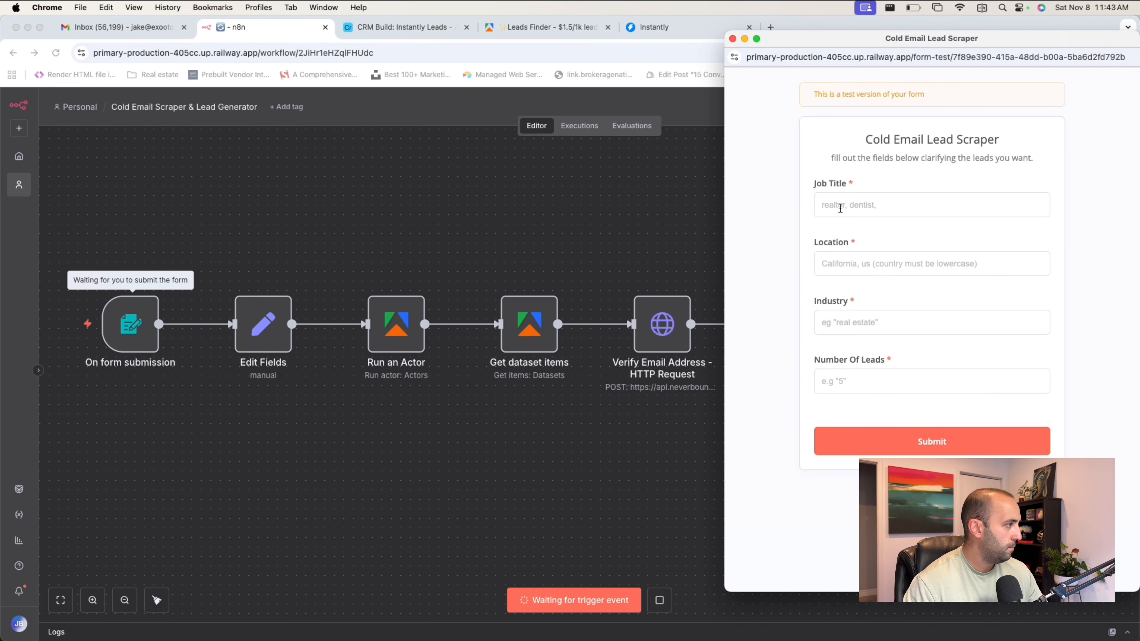
Fill in the lead scraper form's job title as realtors and location as california, us.
{"action": "left_click", "coordinate": [849, 202]}
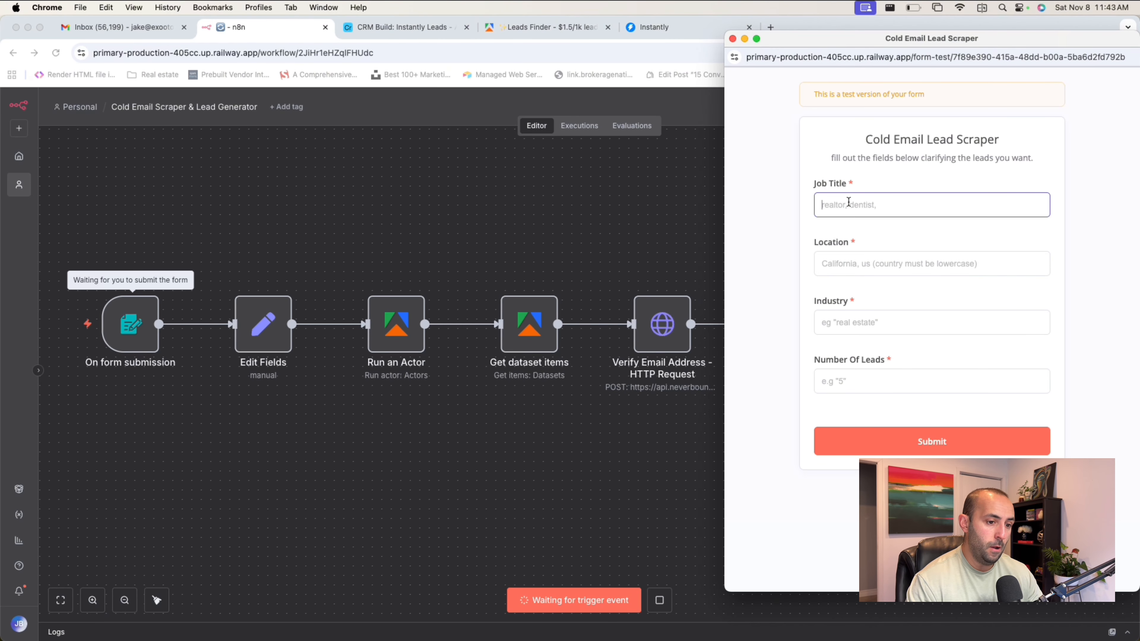
{"action": "type", "text": "real"}
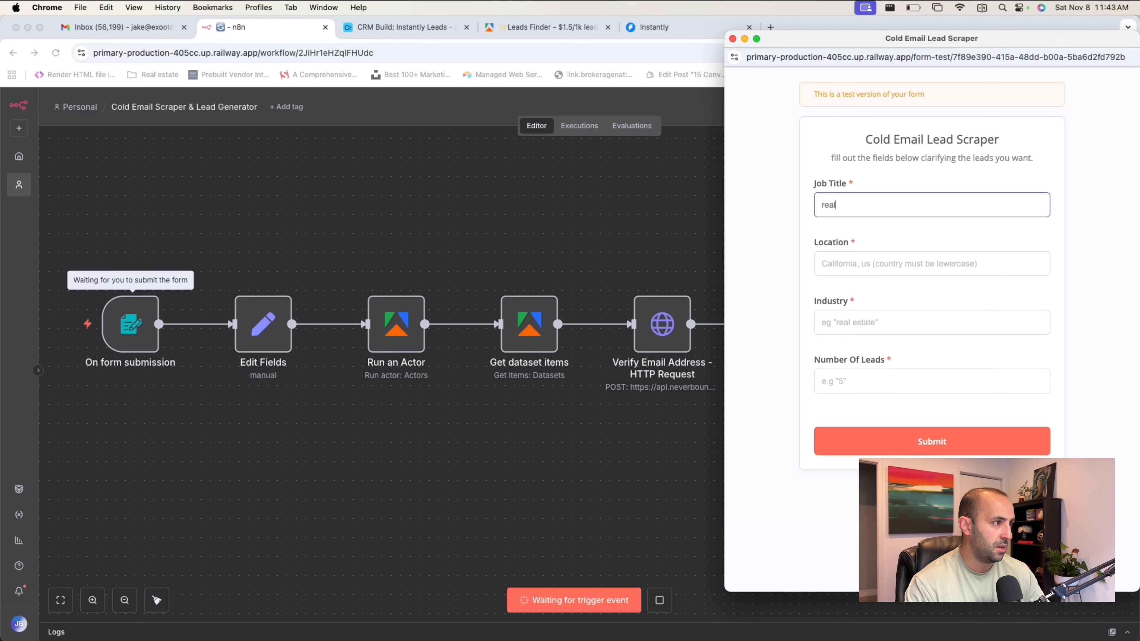
{"action": "type", "text": "tors"}
{"action": "key", "text": "Tab"}
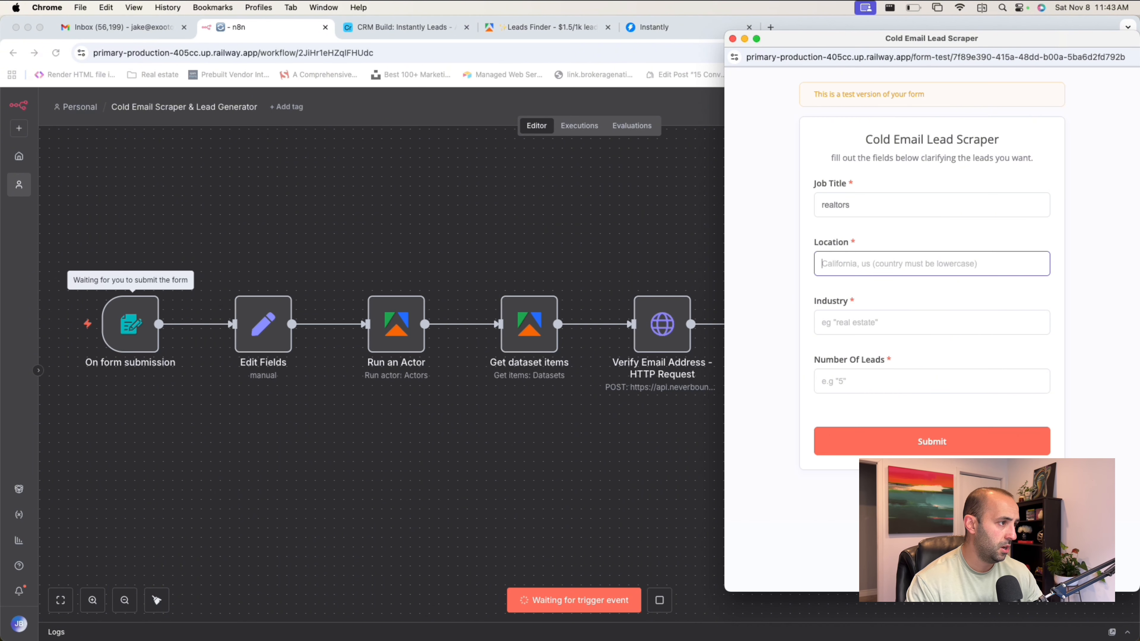
{"action": "type", "text": "california, us"}
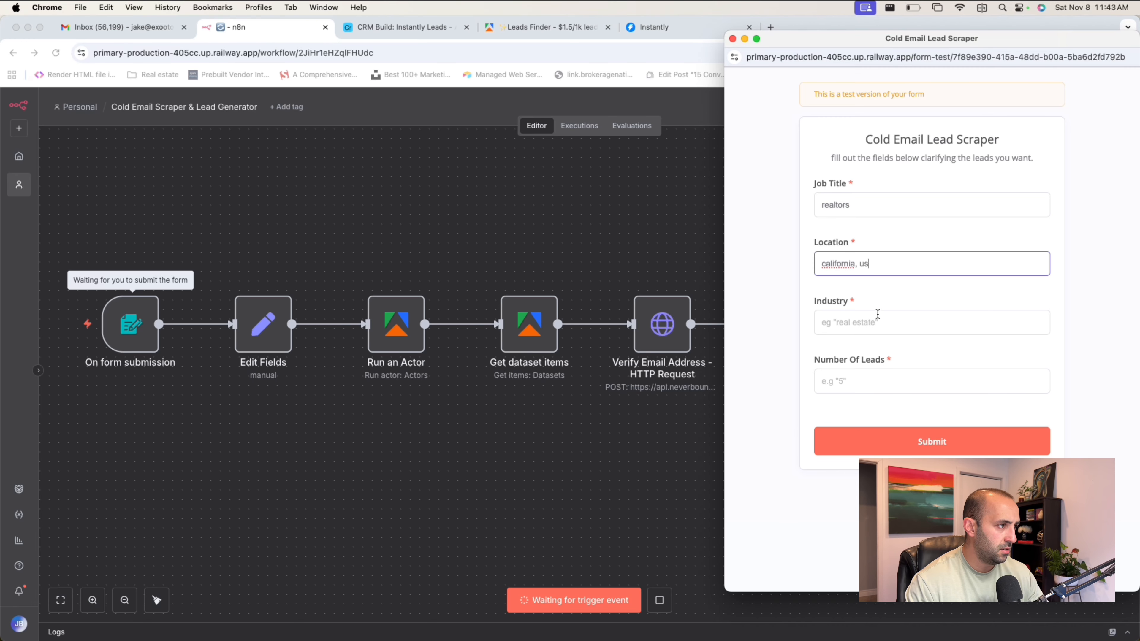
Set the form's industry to real estate and number of leads to 15, submit it, and return to the workflow canvas.
{"action": "key", "text": "Tab"}
{"action": "type", "text": "real estate"}
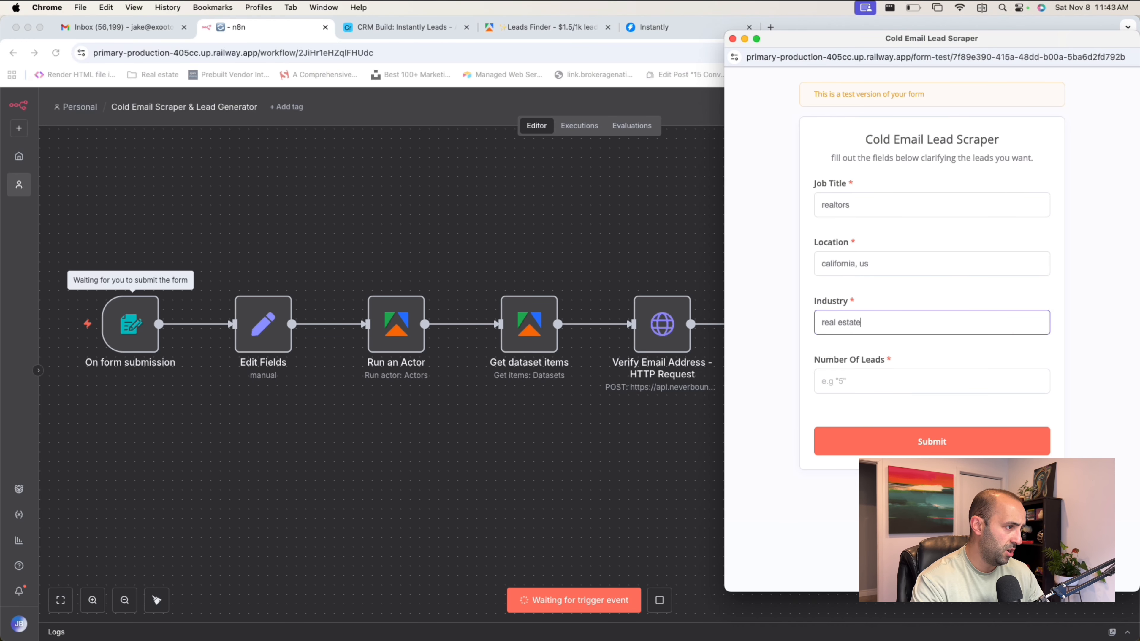
{"action": "key", "text": "Tab"}
{"action": "type", "text": "15"}
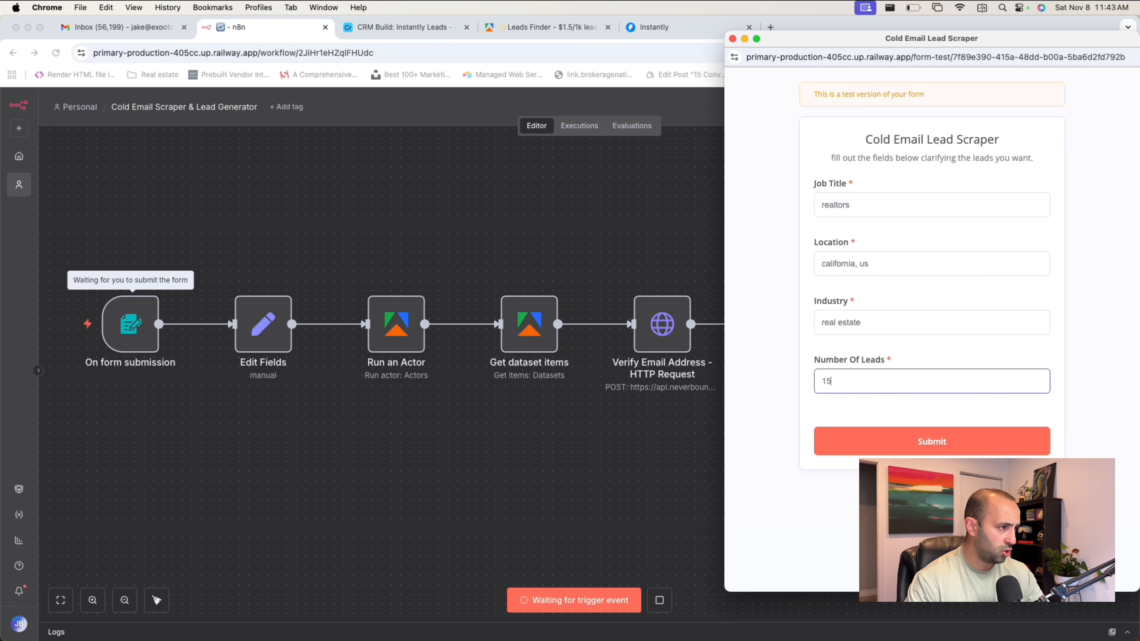
{"action": "left_click", "coordinate": [898, 411]}
{"action": "left_click", "coordinate": [933, 441]}
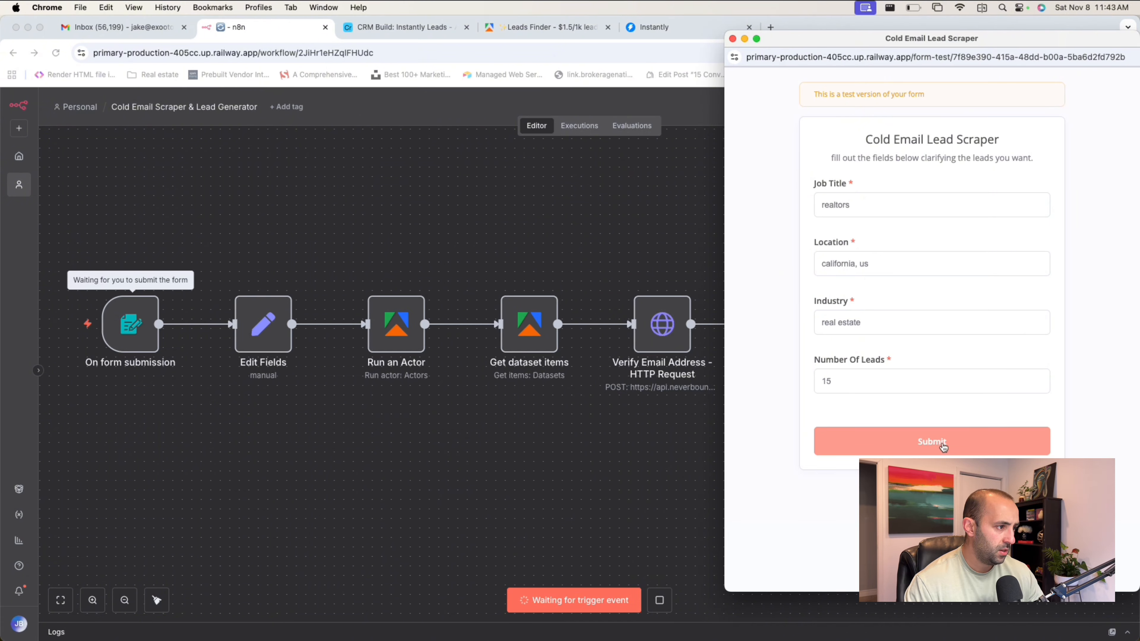
{"action": "left_click", "coordinate": [604, 242]}
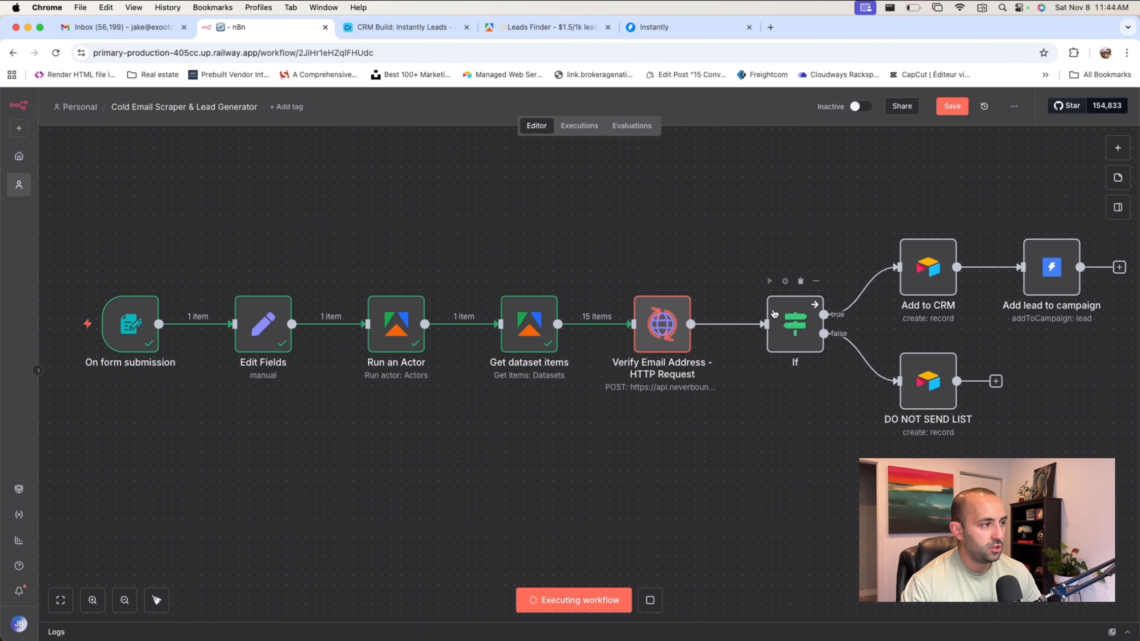
Follow the workflow run from the form trigger through email verification to the CRM, campaign and do-not-send branches.
{"action": "scroll", "coordinate": [786, 342], "scroll_direction": "right", "scroll_amount": 2}
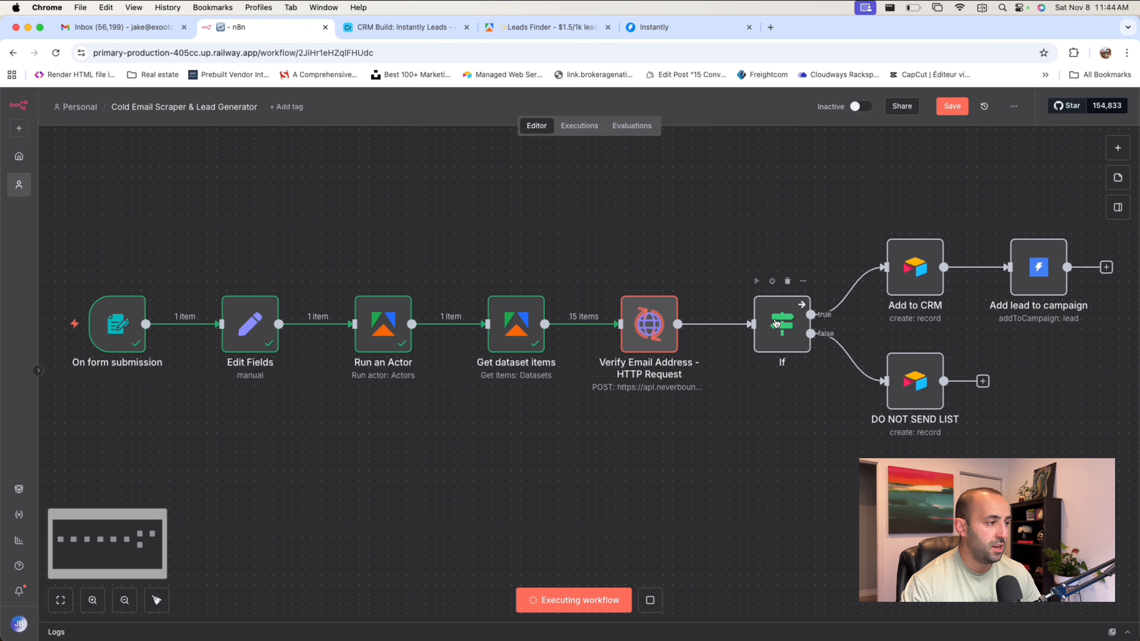
{"action": "scroll", "coordinate": [787, 223], "scroll_direction": "right", "scroll_amount": 2}
{"action": "scroll", "coordinate": [785, 223], "scroll_direction": "right", "scroll_amount": 1}
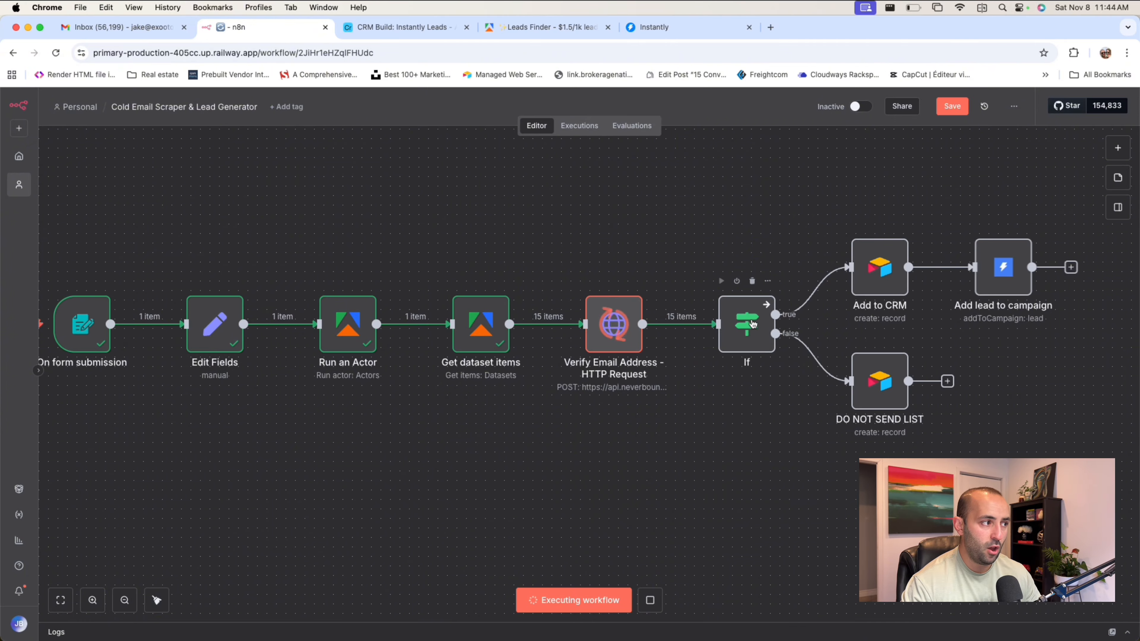
{"action": "scroll", "coordinate": [772, 226], "scroll_direction": "right", "scroll_amount": 3}
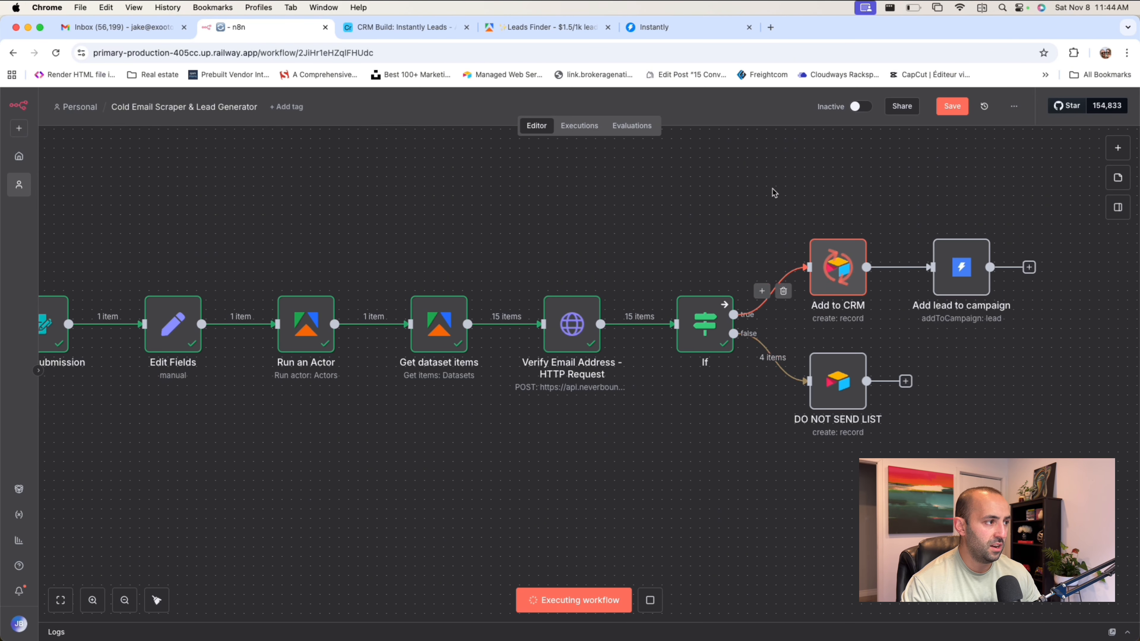
{"action": "scroll", "coordinate": [774, 191], "scroll_direction": "right", "scroll_amount": 3}
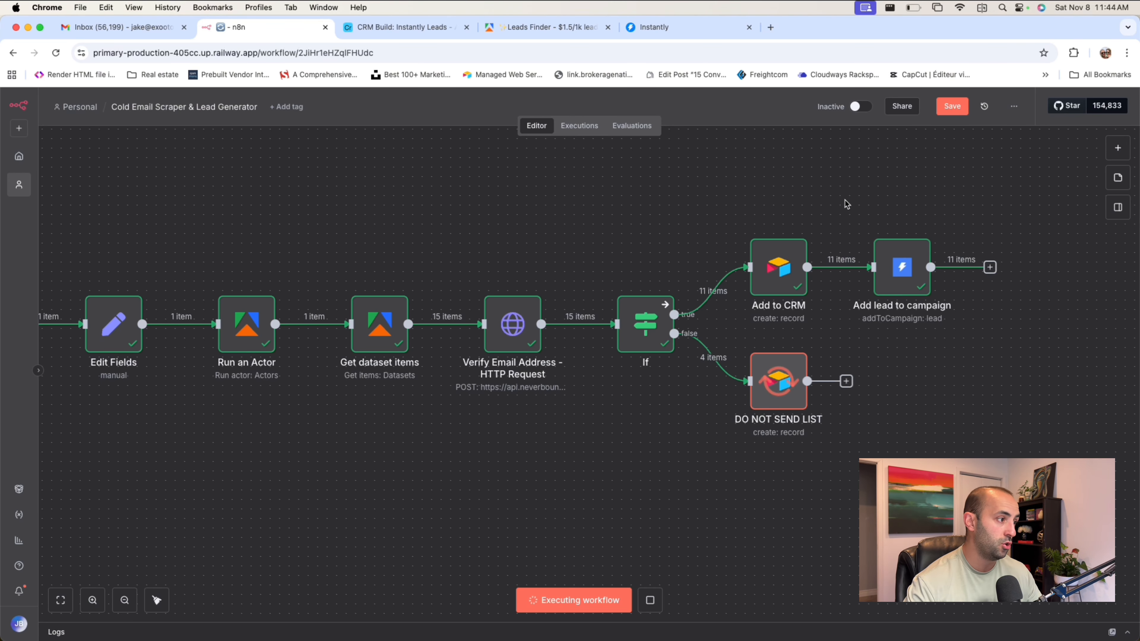
{"action": "scroll", "coordinate": [715, 203], "scroll_direction": "left", "scroll_amount": 1}
{"action": "scroll", "coordinate": [717, 207], "scroll_direction": "left", "scroll_amount": 2}
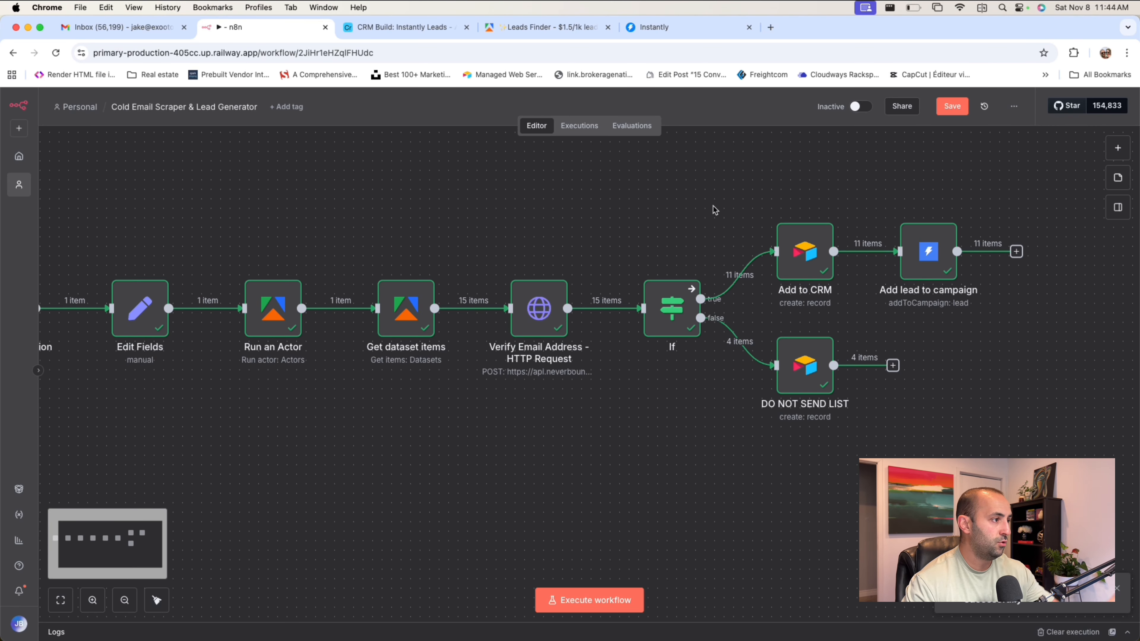
{"action": "scroll", "coordinate": [832, 204], "scroll_direction": "up", "scroll_amount": 1}
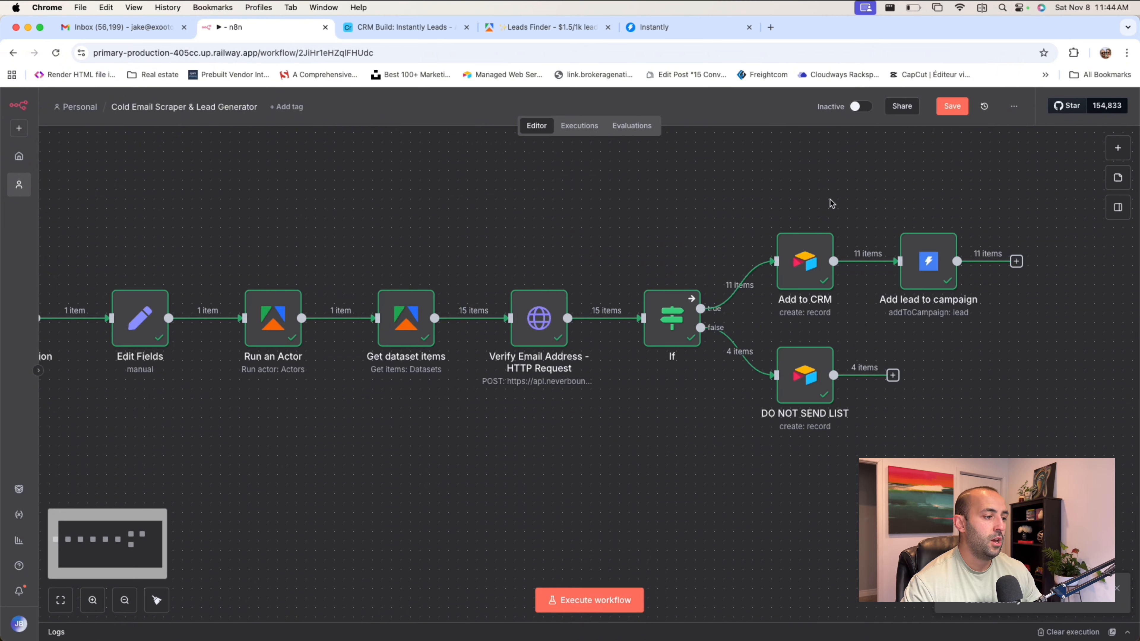
{"action": "scroll", "coordinate": [328, 220], "scroll_direction": "left", "scroll_amount": 5}
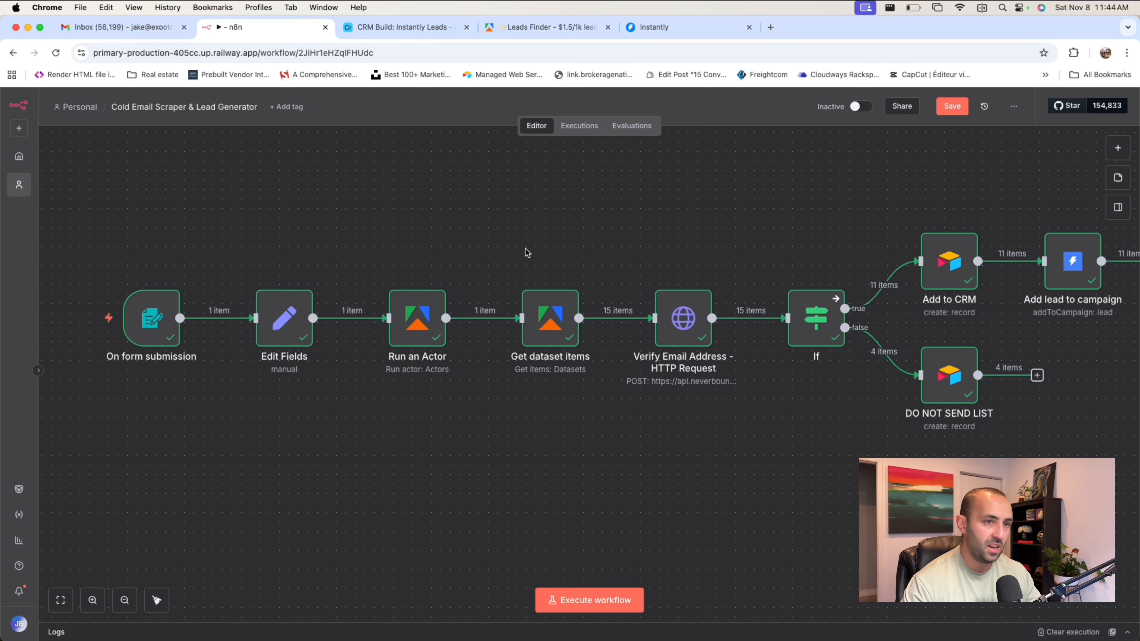
{"action": "scroll", "coordinate": [527, 251], "scroll_direction": "right", "scroll_amount": 1}
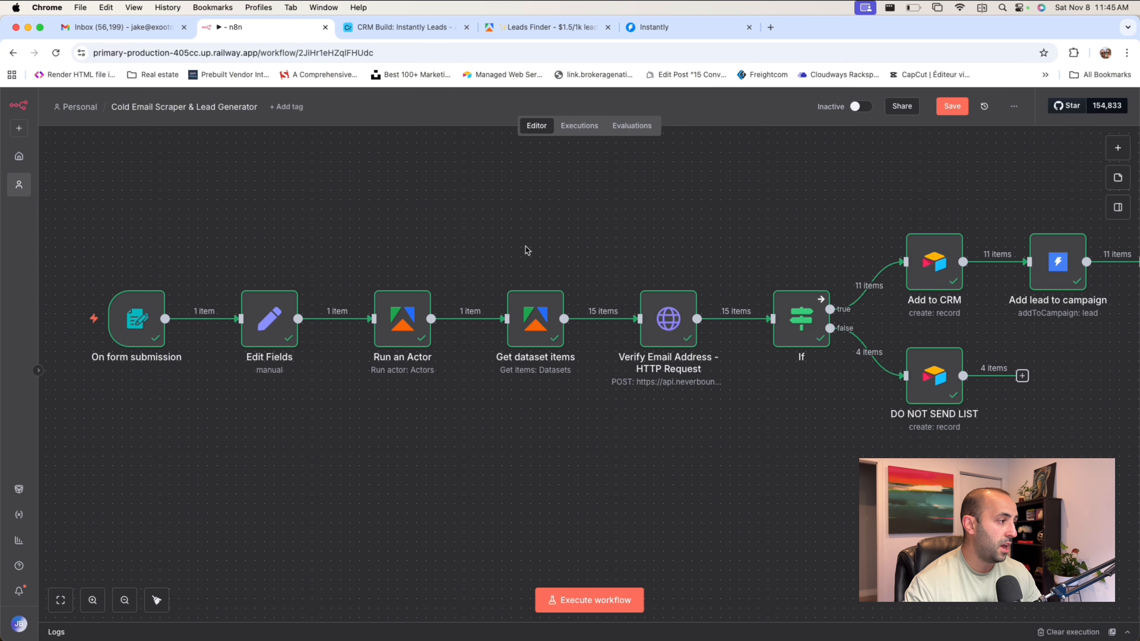
{"action": "scroll", "coordinate": [542, 244], "scroll_direction": "right", "scroll_amount": 1}
{"action": "scroll", "coordinate": [541, 241], "scroll_direction": "right", "scroll_amount": 1}
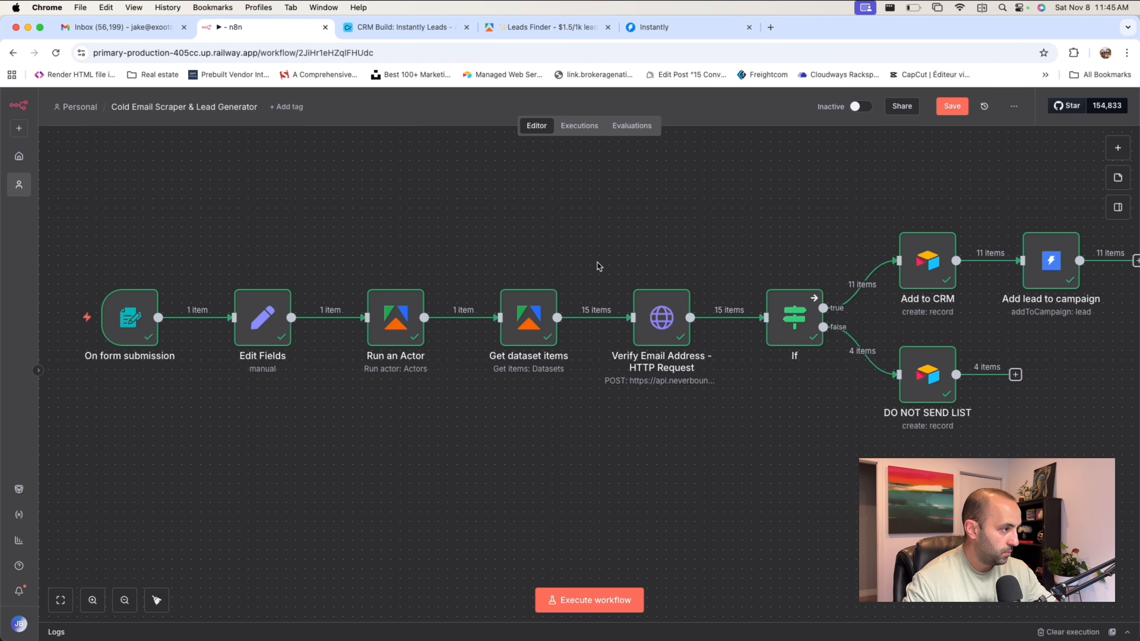
{"action": "scroll", "coordinate": [598, 265], "scroll_direction": "down", "scroll_amount": 1}
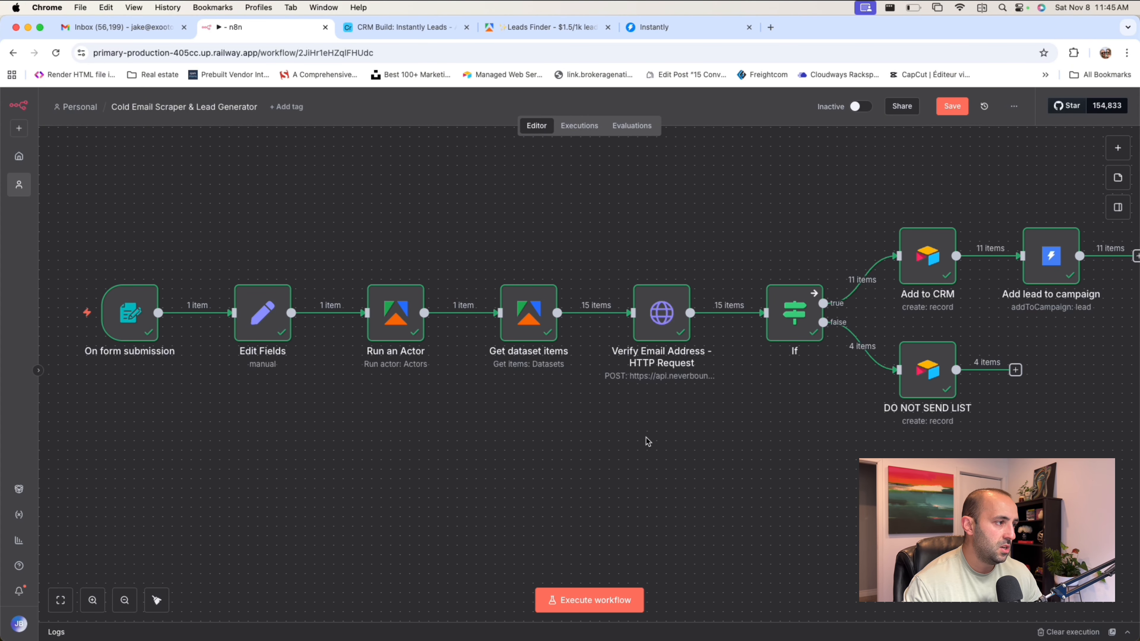
Review the On form submission node's form elements and output, and return to the canvas.
{"action": "scroll", "coordinate": [646, 439], "scroll_direction": "down", "scroll_amount": 1}
{"action": "double_click", "coordinate": [139, 300]}
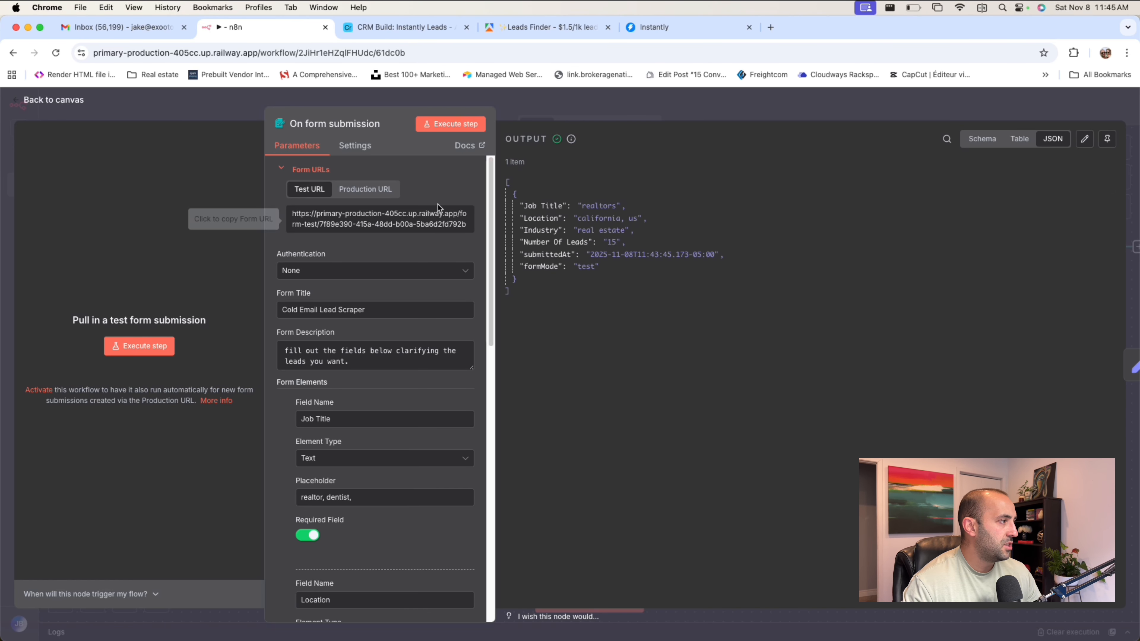
{"action": "scroll", "coordinate": [430, 347], "scroll_direction": "down", "scroll_amount": 10}
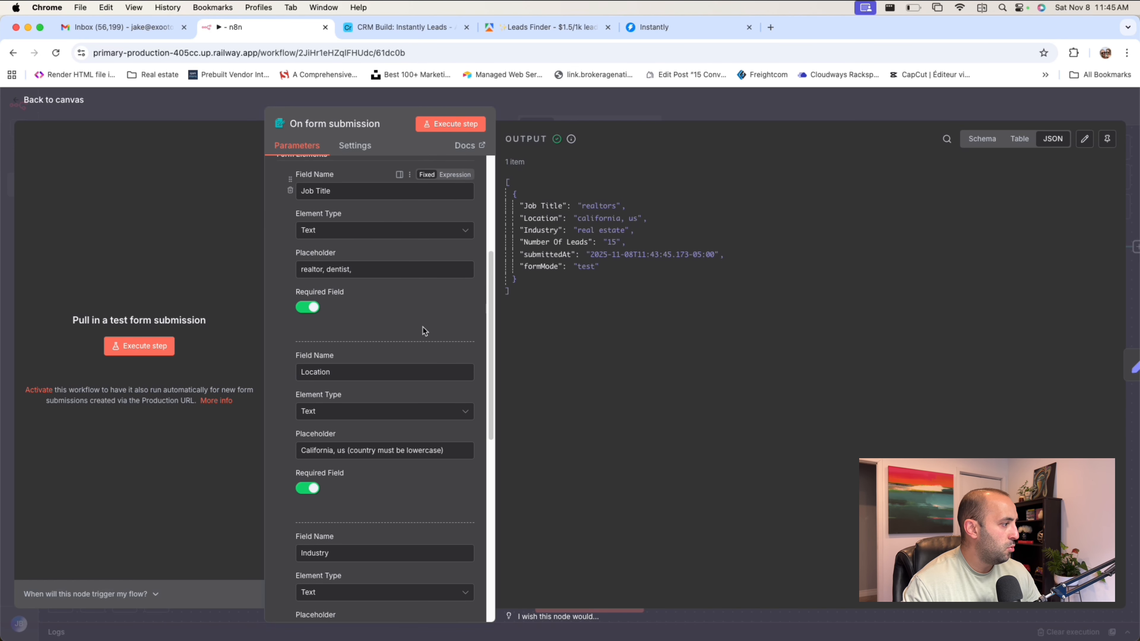
{"action": "scroll", "coordinate": [423, 331], "scroll_direction": "down", "scroll_amount": 6}
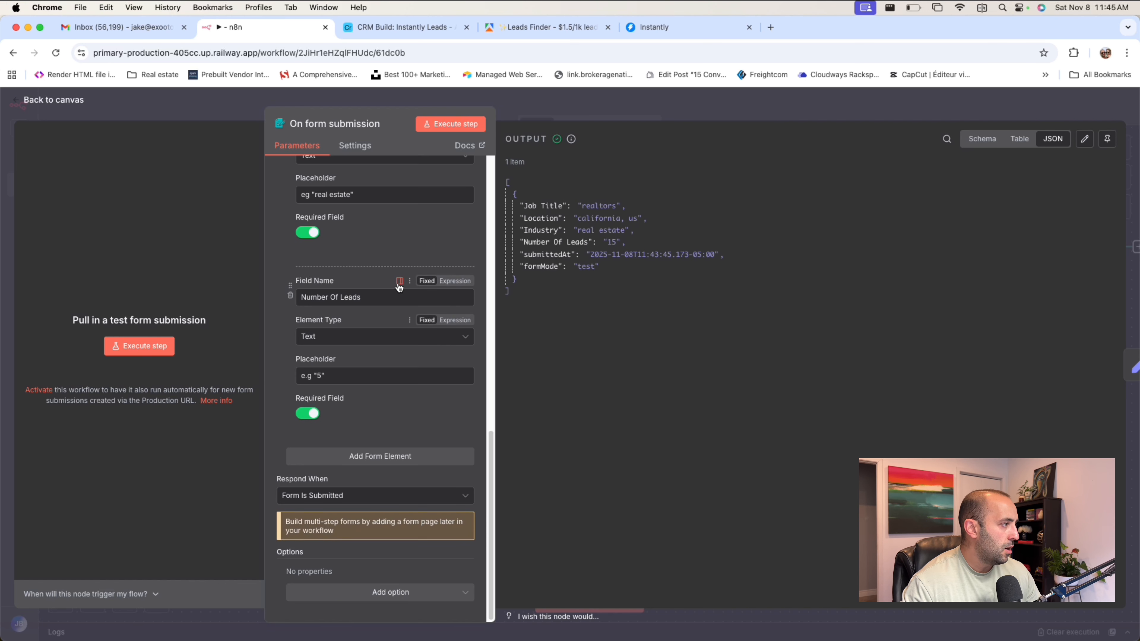
{"action": "scroll", "coordinate": [399, 284], "scroll_direction": "up", "scroll_amount": 4}
{"action": "scroll", "coordinate": [400, 287], "scroll_direction": "up", "scroll_amount": 9}
{"action": "left_click", "coordinate": [584, 111]}
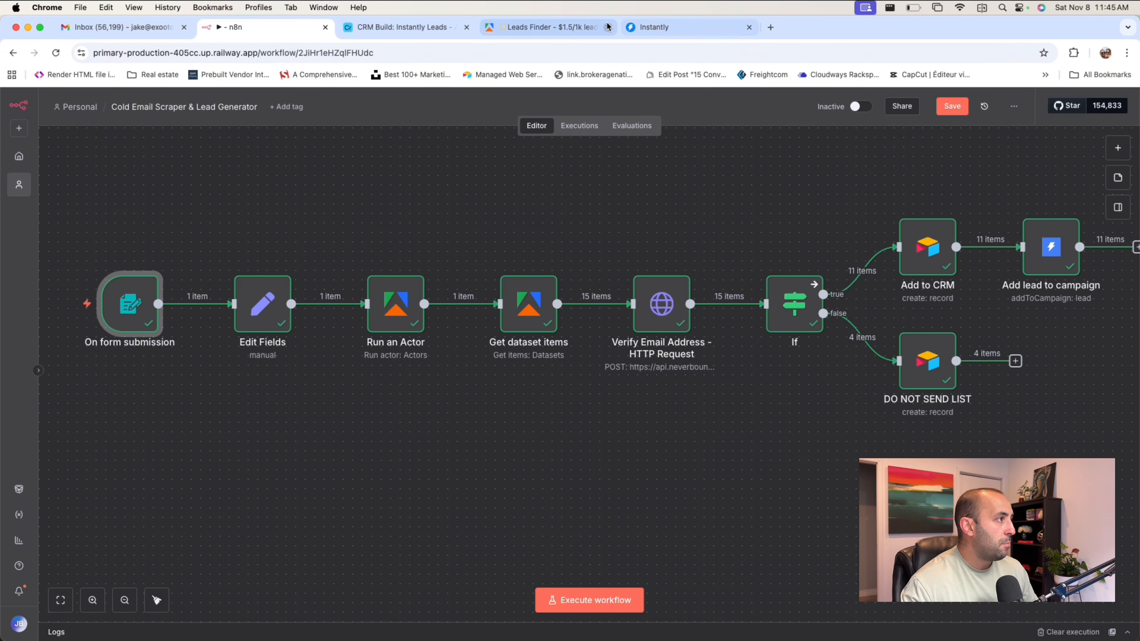
Switch to Apify and examine the Leads Finder actor's advertised price and the usage cost of its recent runs.
{"action": "left_click", "coordinate": [549, 26]}
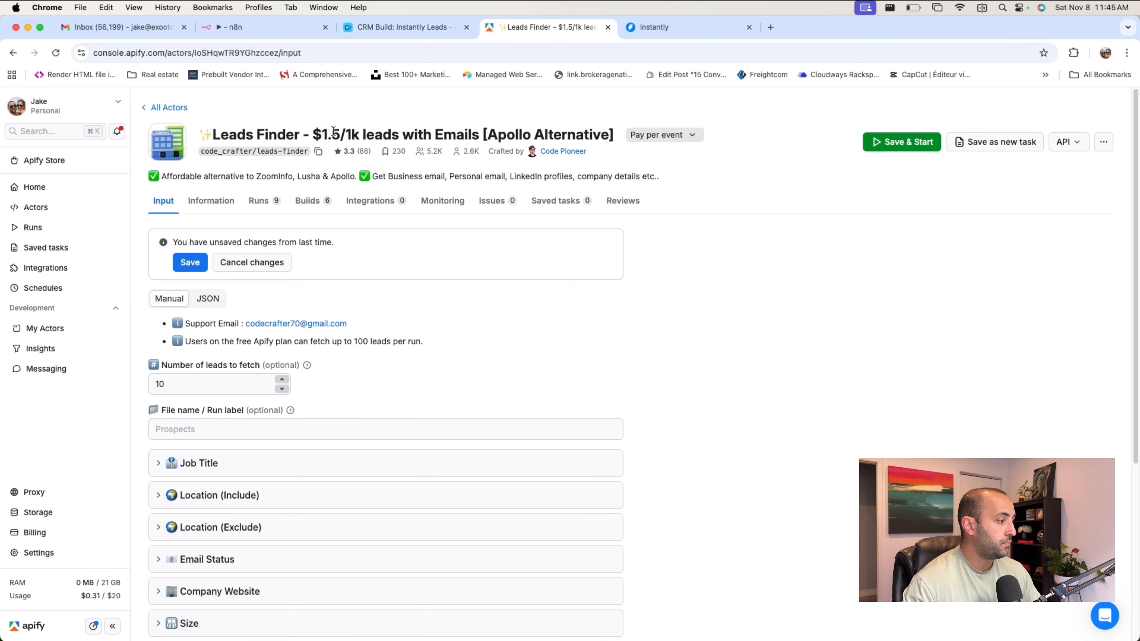
{"action": "left_click_drag", "start_coordinate": [313, 134], "coordinate": [349, 129]}
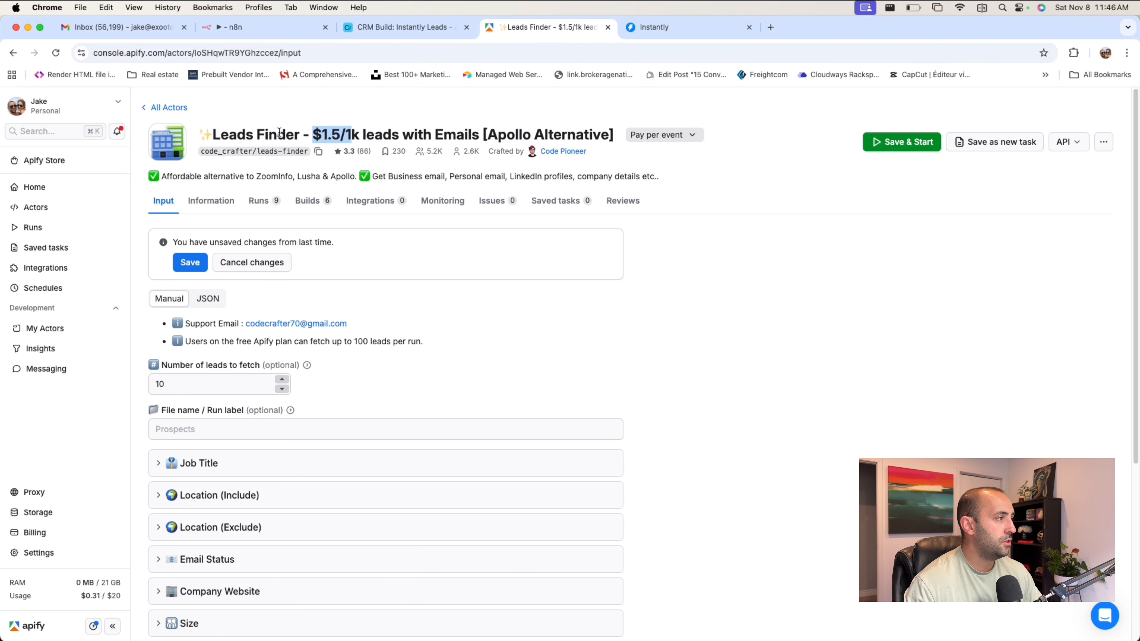
{"action": "left_click", "coordinate": [338, 135]}
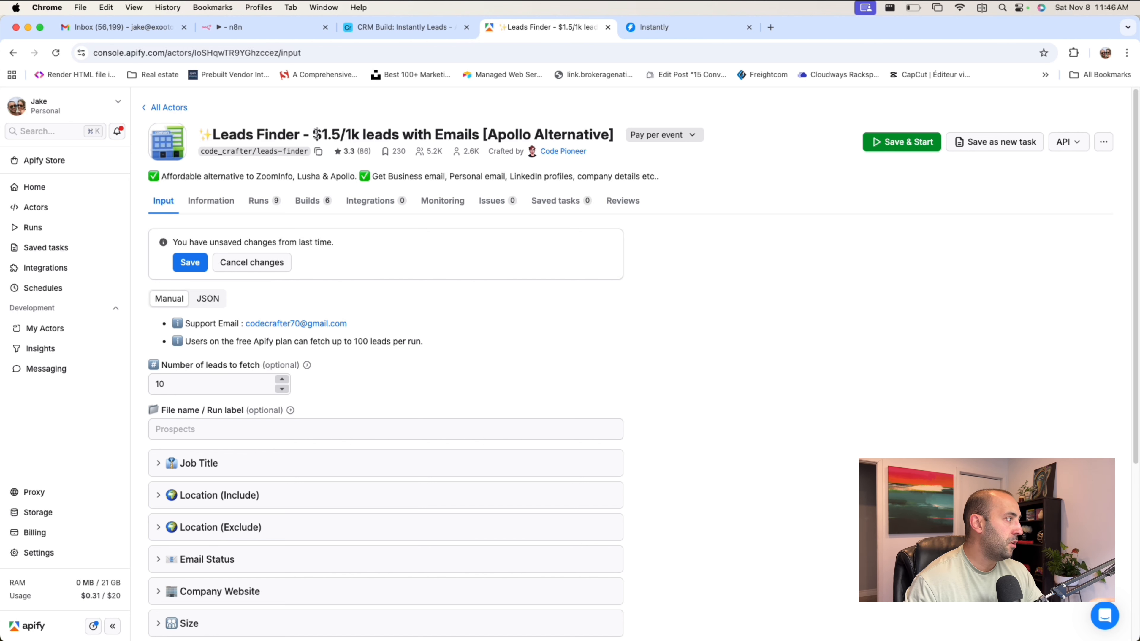
{"action": "left_click", "coordinate": [267, 203]}
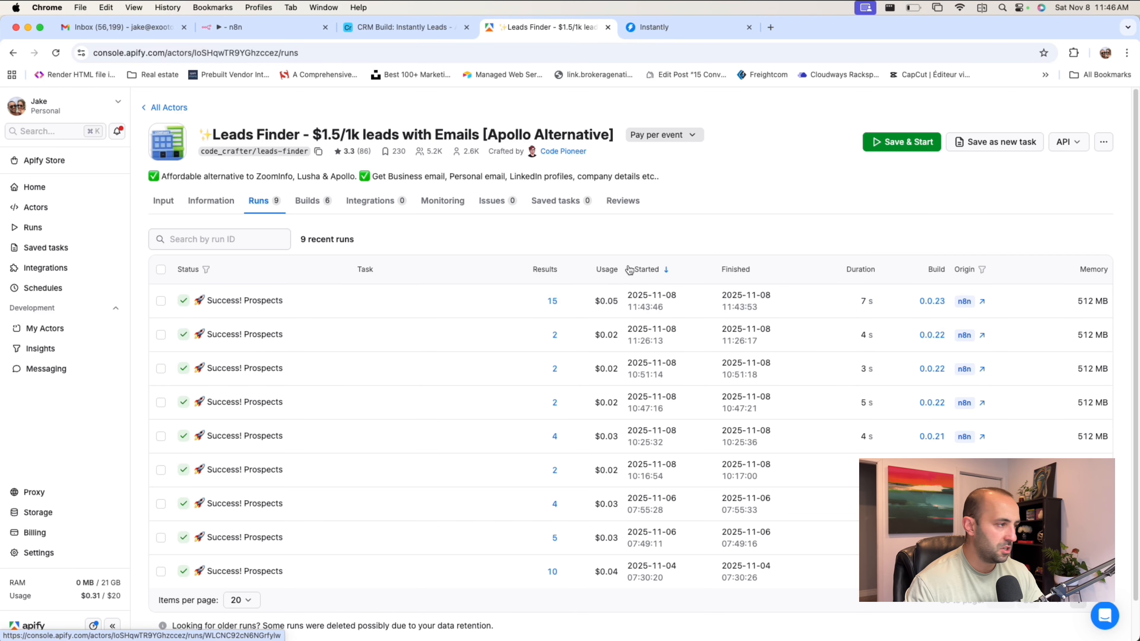
{"action": "mouse_move", "coordinate": [609, 305]}
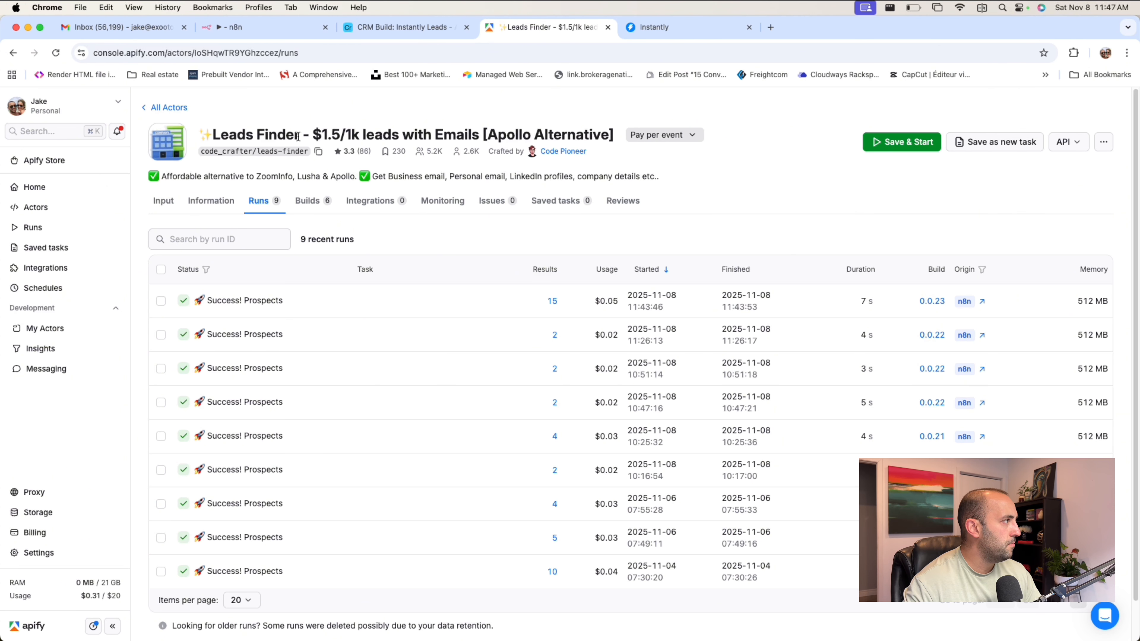
Return to the n8n workflow and inspect the Run an Actor node's input JSON and output.
{"action": "left_click", "coordinate": [259, 30]}
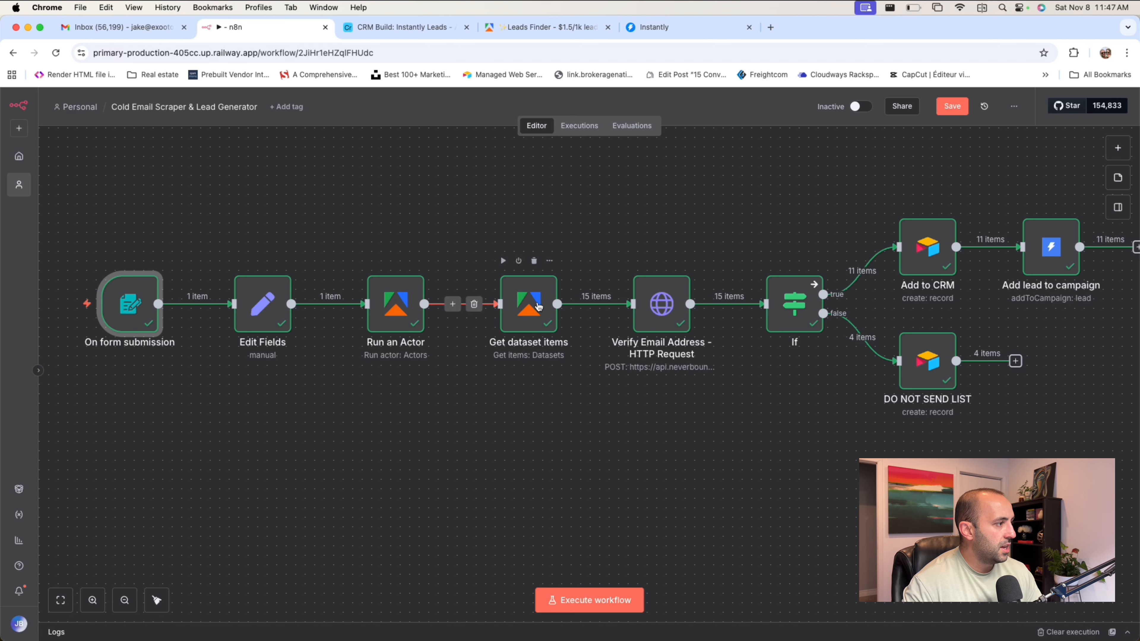
{"action": "left_click", "coordinate": [400, 304]}
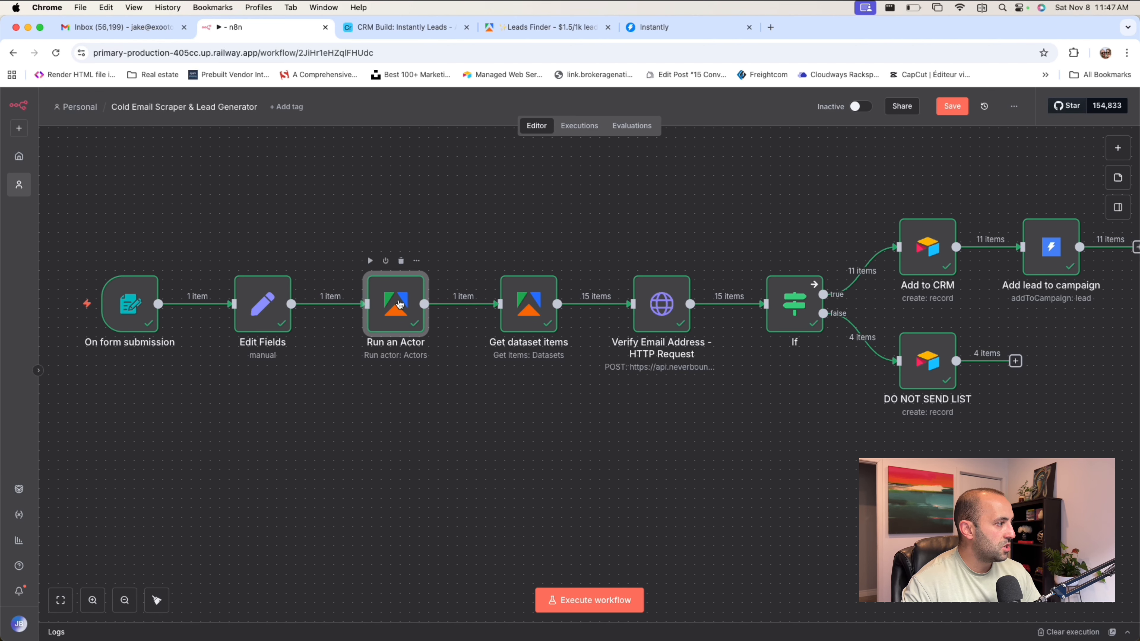
{"action": "double_click", "coordinate": [400, 305]}
{"action": "scroll", "coordinate": [406, 404], "scroll_direction": "down", "scroll_amount": 2}
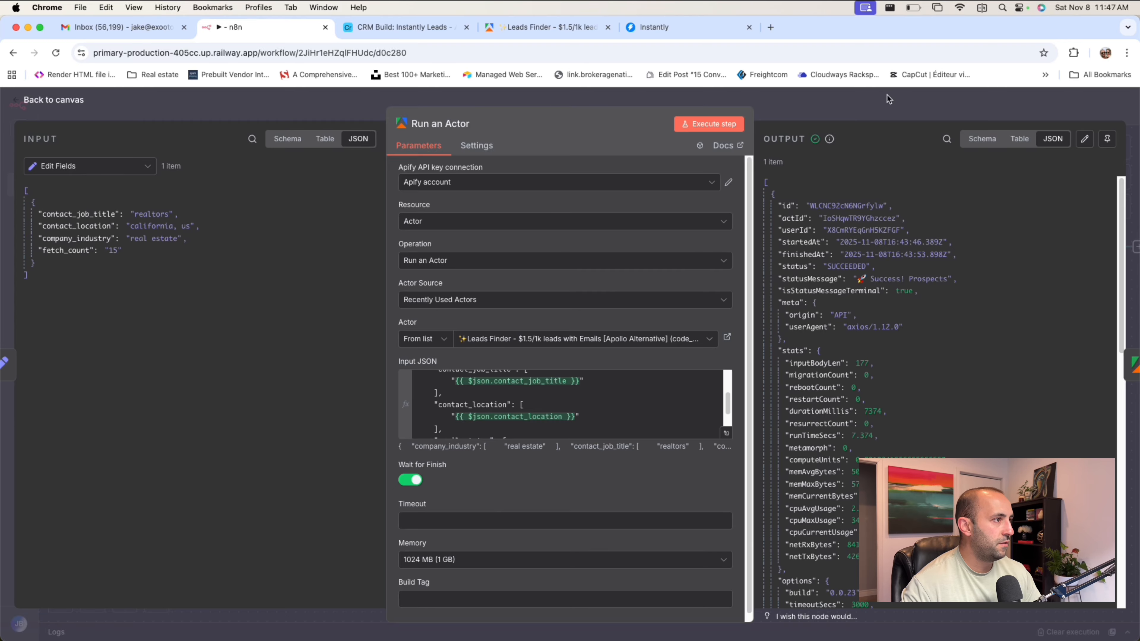
{"action": "key", "text": "Escape"}
{"action": "mouse_move", "coordinate": [407, 284]}
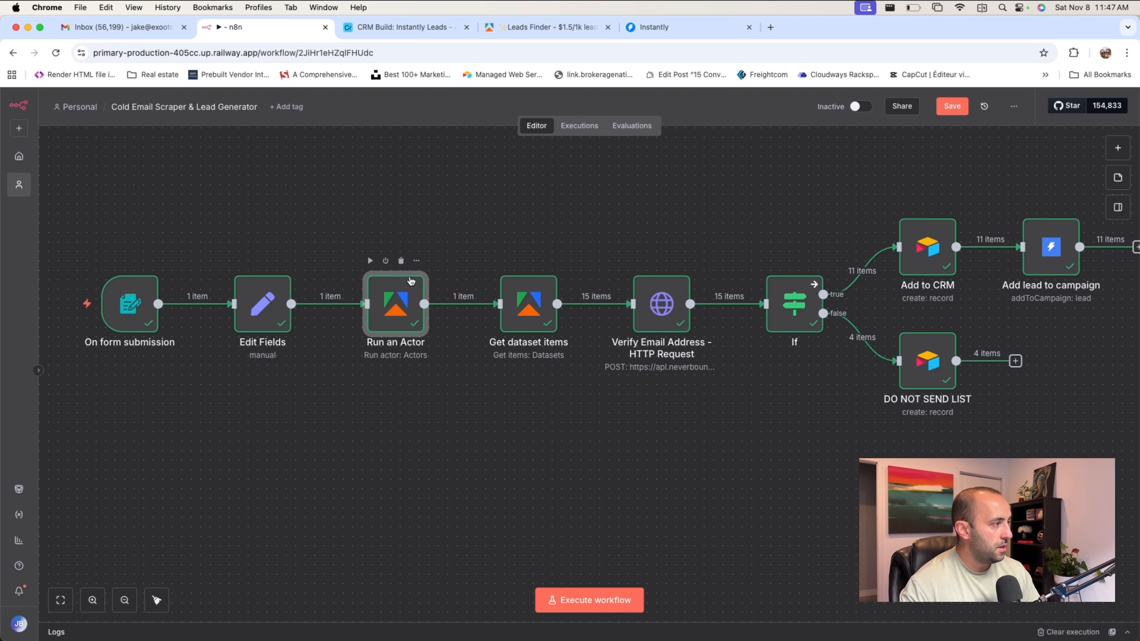
{"action": "mouse_move", "coordinate": [530, 308]}
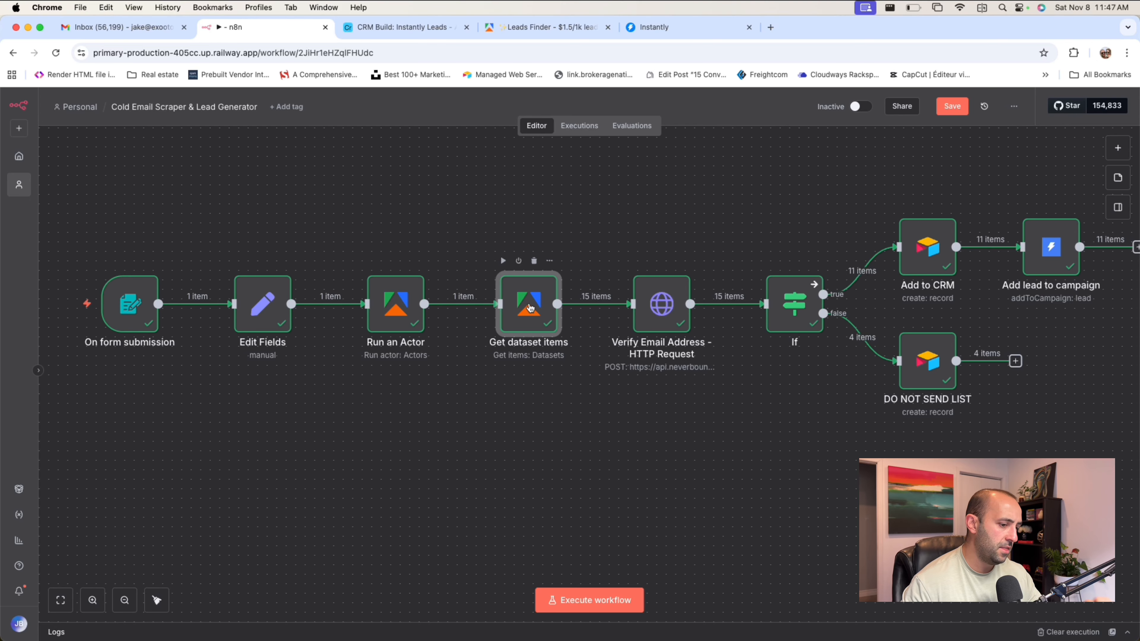
{"action": "scroll", "coordinate": [531, 309], "scroll_direction": "right", "scroll_amount": 3}
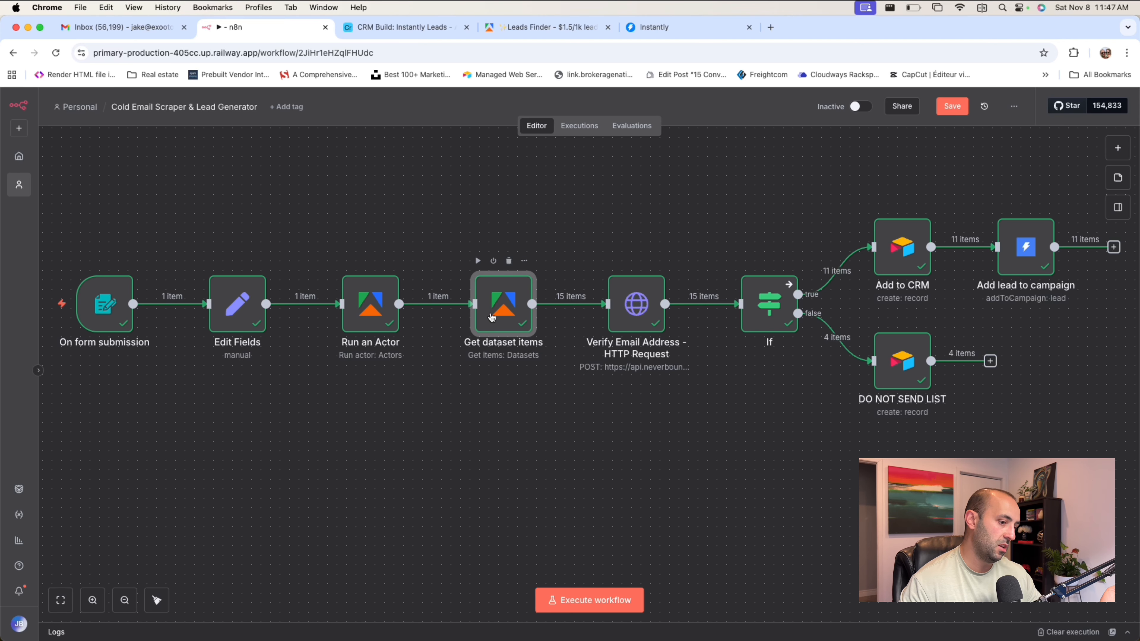
{"action": "scroll", "coordinate": [492, 317], "scroll_direction": "right", "scroll_amount": 2}
{"action": "scroll", "coordinate": [492, 317], "scroll_direction": "right", "scroll_amount": 6}
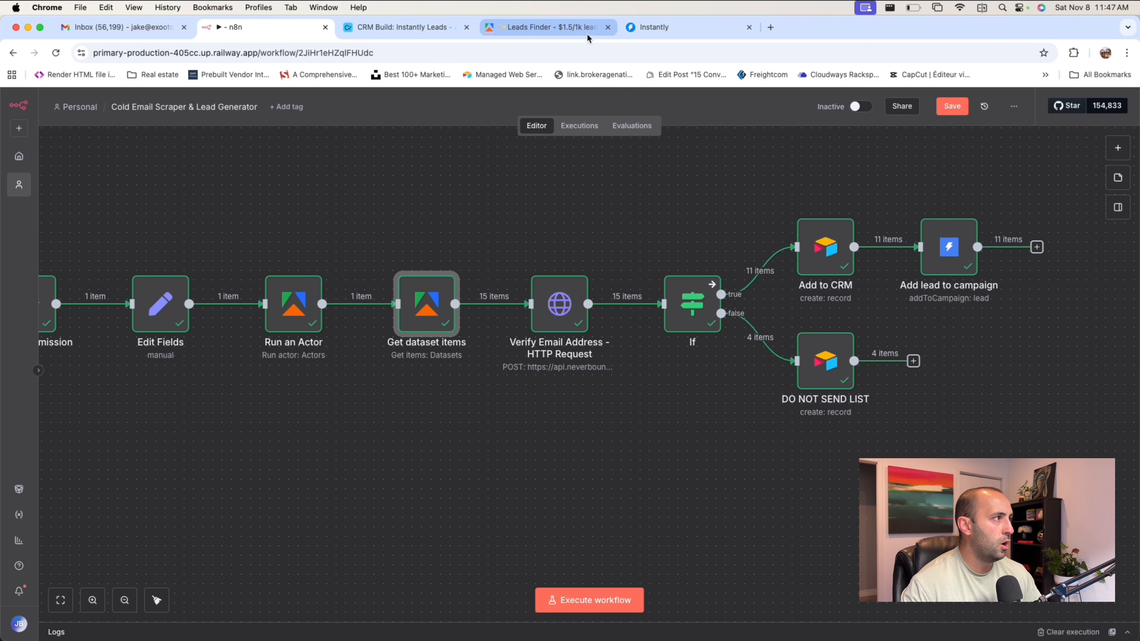
Open neverbounce.com in a new browser tab and go to the account sign-in.
{"action": "left_click", "coordinate": [770, 28]}
{"action": "type", "text": "neverbounce.com"}
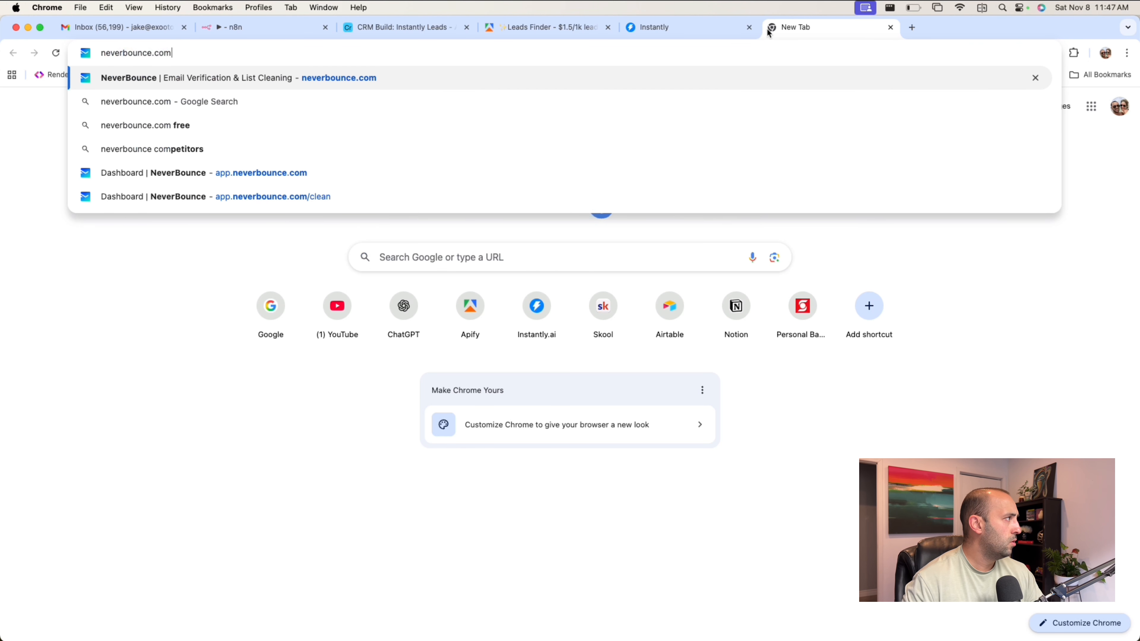
{"action": "key", "text": "Return"}
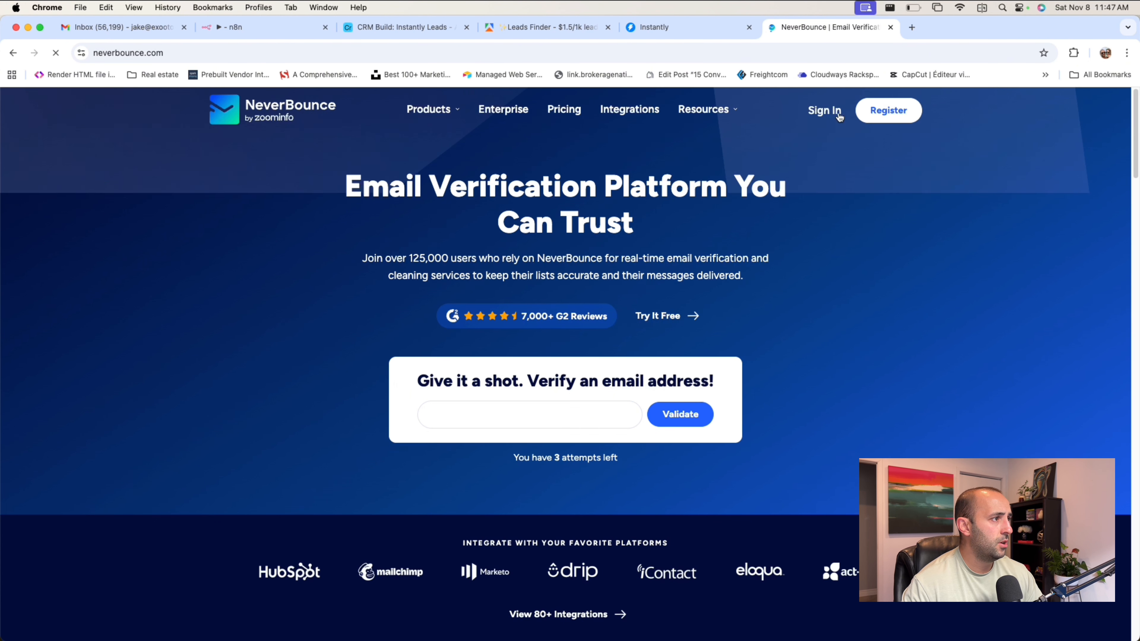
{"action": "left_click", "coordinate": [823, 111]}
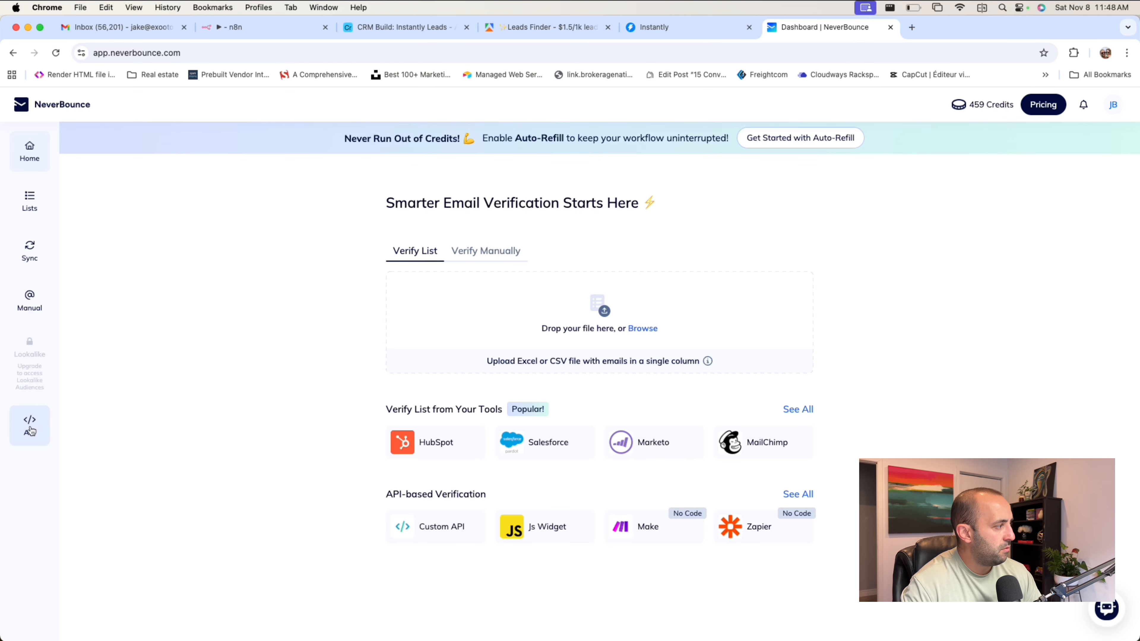
Examine NeverBounce's pricing plans, especially the pay-as-you-go cost per credit, and the account's remaining credits.
{"action": "left_click", "coordinate": [1048, 102]}
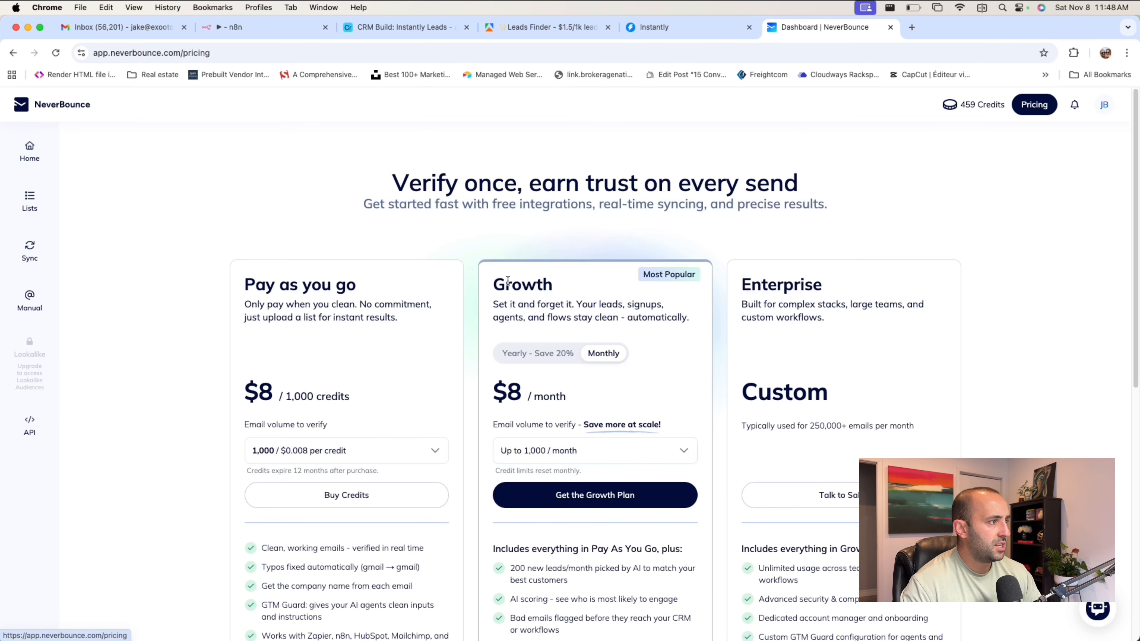
{"action": "scroll", "coordinate": [302, 290], "scroll_direction": "down", "scroll_amount": 3}
{"action": "left_click_drag", "start_coordinate": [220, 295], "coordinate": [351, 298]}
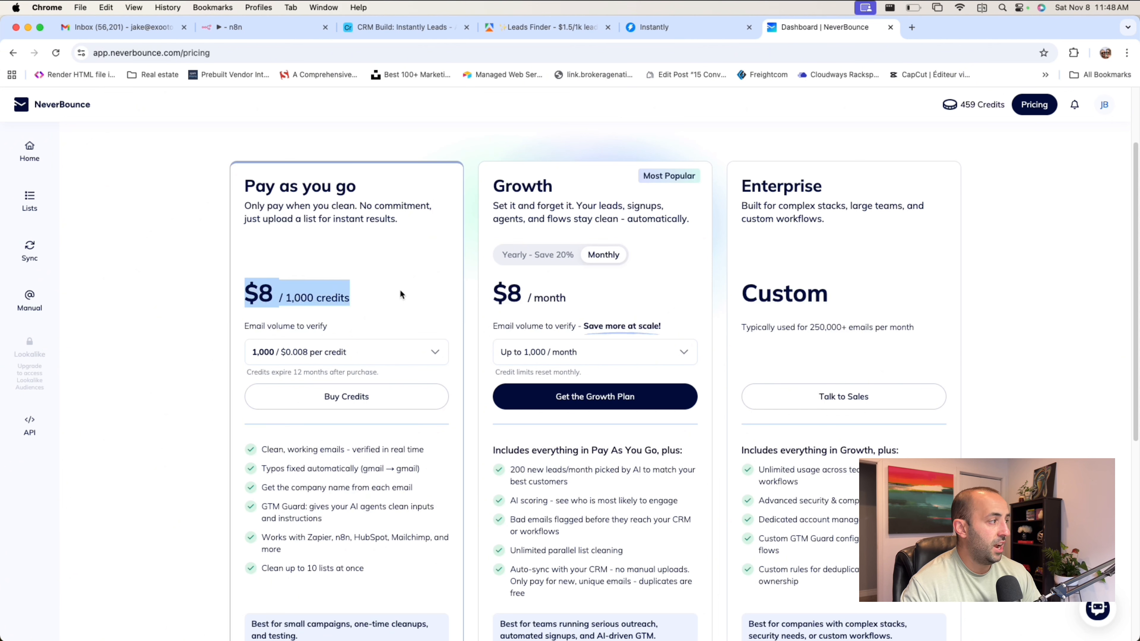
{"action": "scroll", "coordinate": [372, 277], "scroll_direction": "down", "scroll_amount": 1}
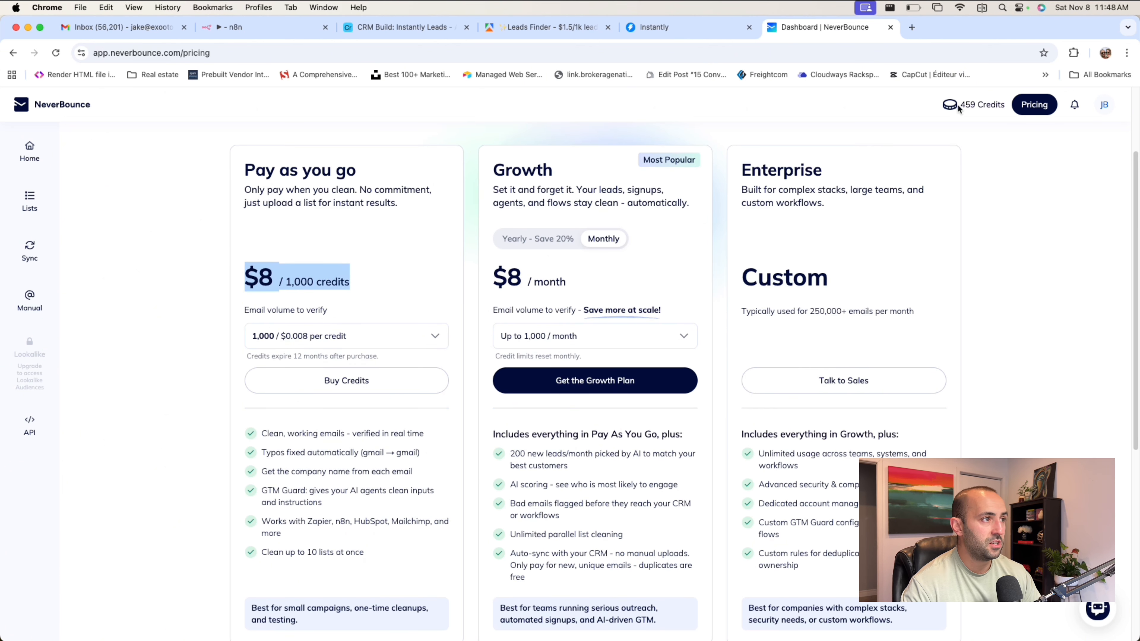
{"action": "left_click_drag", "start_coordinate": [960, 109], "coordinate": [975, 104]}
{"action": "left_click", "coordinate": [994, 152]}
{"action": "scroll", "coordinate": [952, 184], "scroll_direction": "down", "scroll_amount": 2}
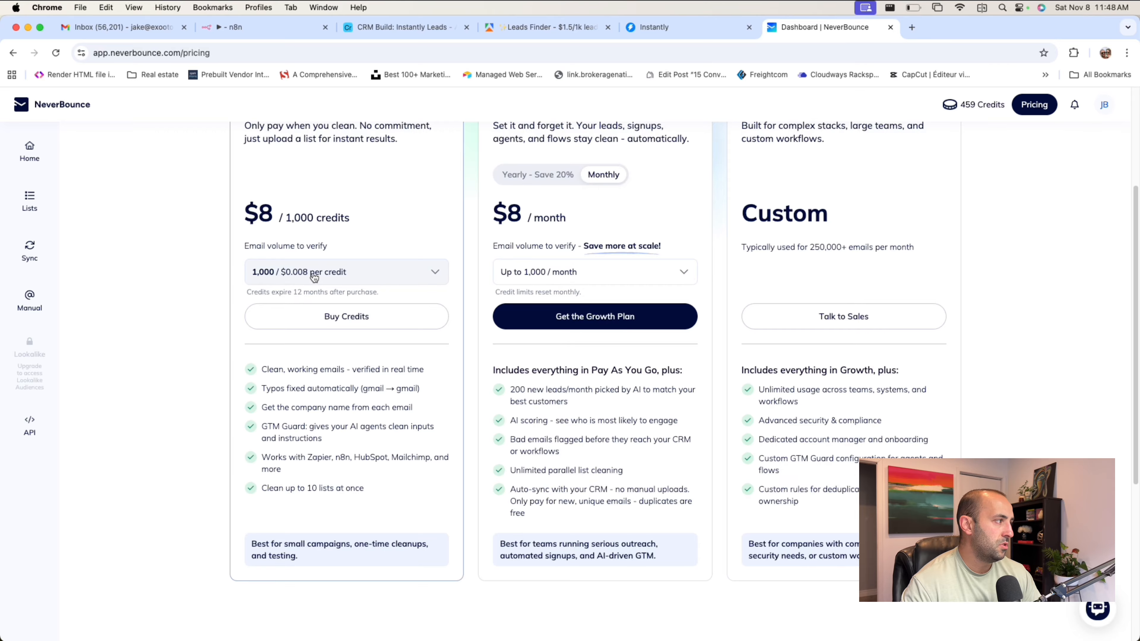
{"action": "scroll", "coordinate": [384, 219], "scroll_direction": "up", "scroll_amount": 5}
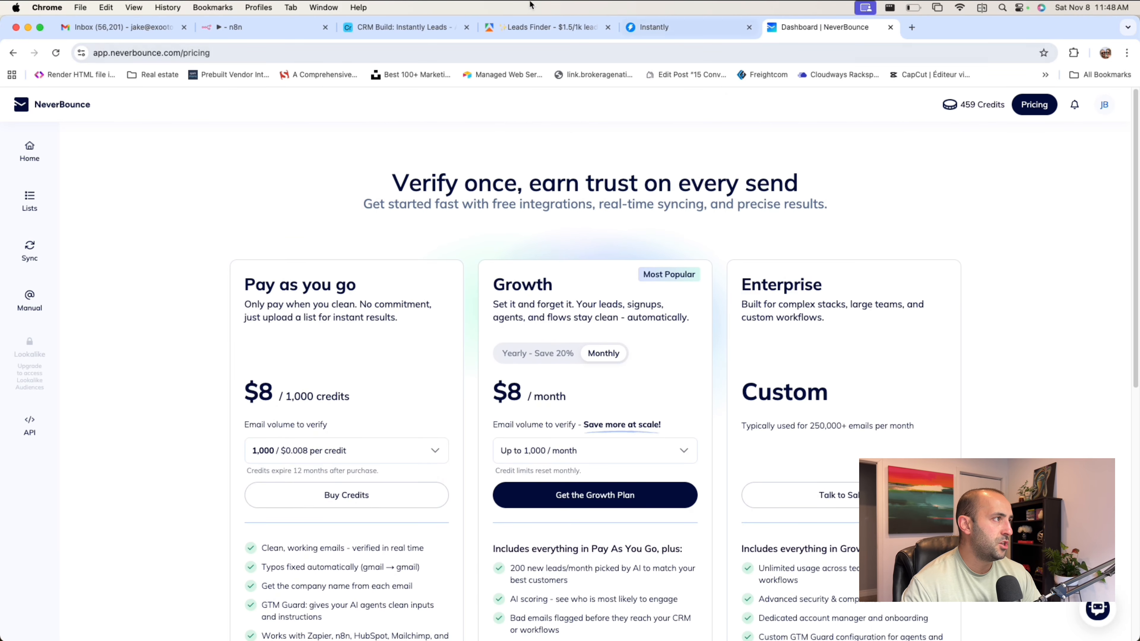
Return to the n8n workflow and inspect the If node's email-result condition and its branch outputs.
{"action": "left_click", "coordinate": [248, 25]}
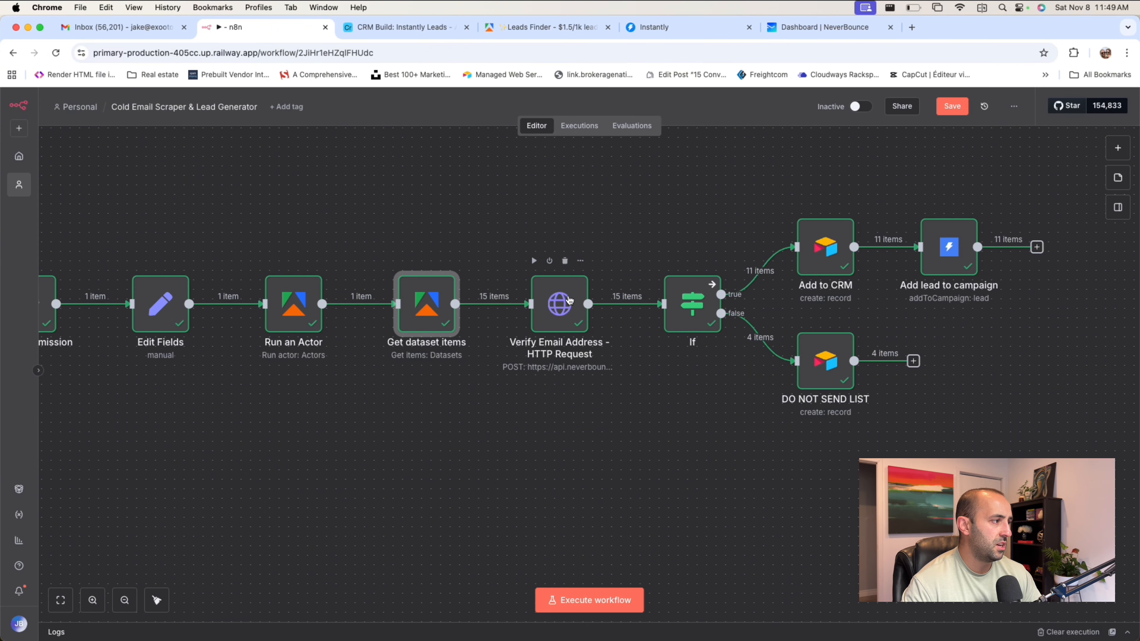
{"action": "scroll", "coordinate": [669, 223], "scroll_direction": "right", "scroll_amount": 3}
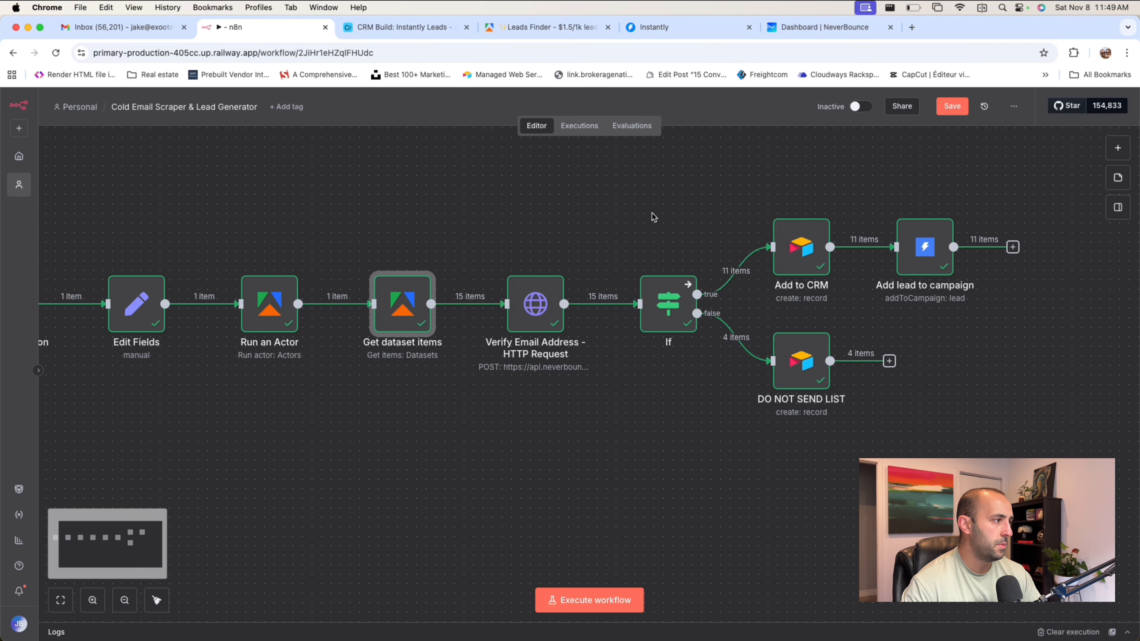
{"action": "scroll", "coordinate": [607, 279], "scroll_direction": "right", "scroll_amount": 3}
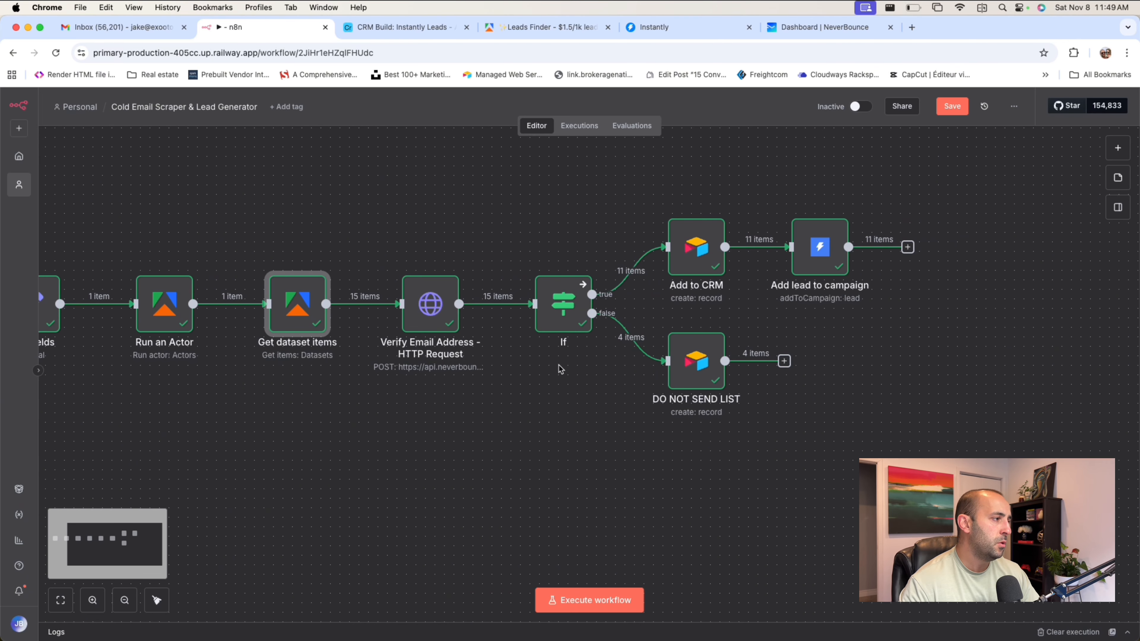
{"action": "left_click", "coordinate": [563, 307]}
{"action": "double_click", "coordinate": [563, 307]}
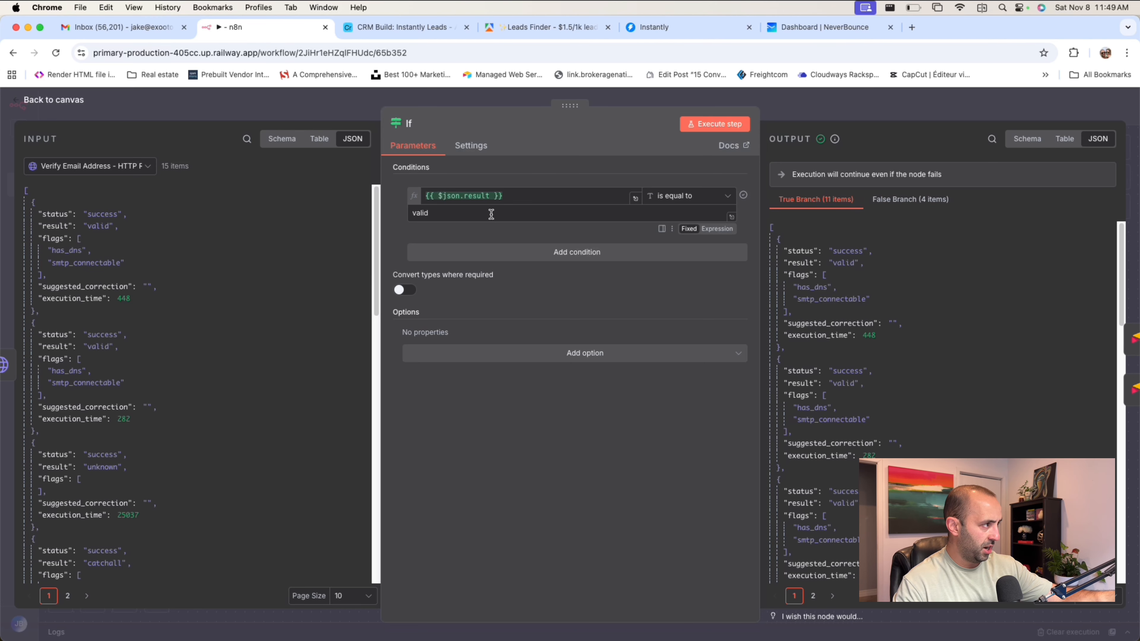
{"action": "key", "text": "Escape"}
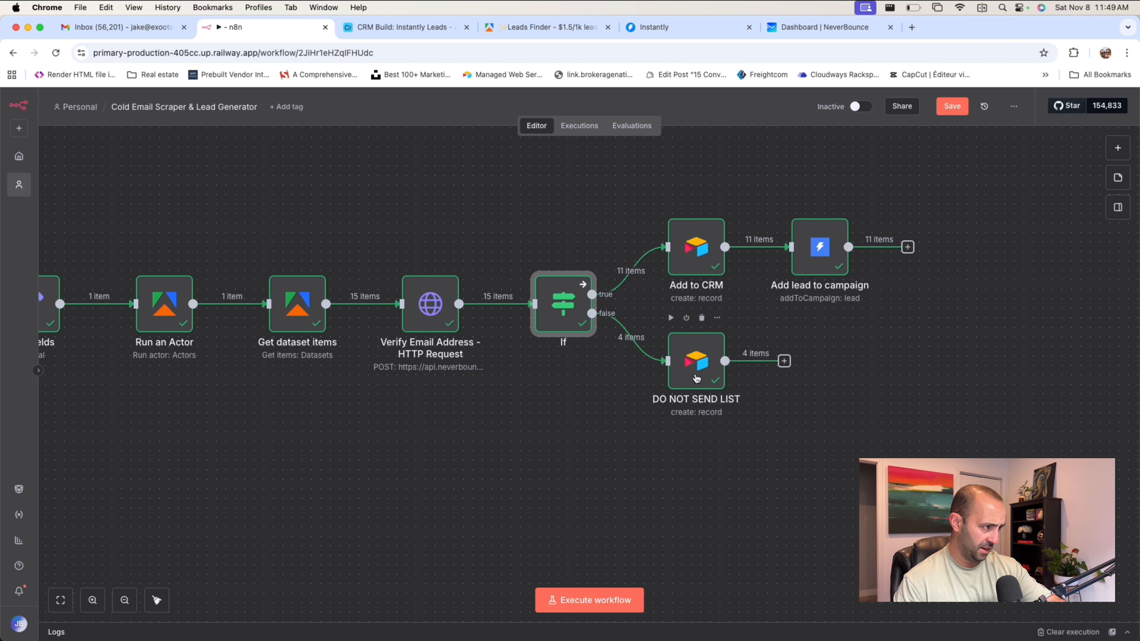
Switch from the Add to CRM node to Airtable, reload the Instantly Leads table, and review the added leads across all fields.
{"action": "left_click", "coordinate": [696, 248]}
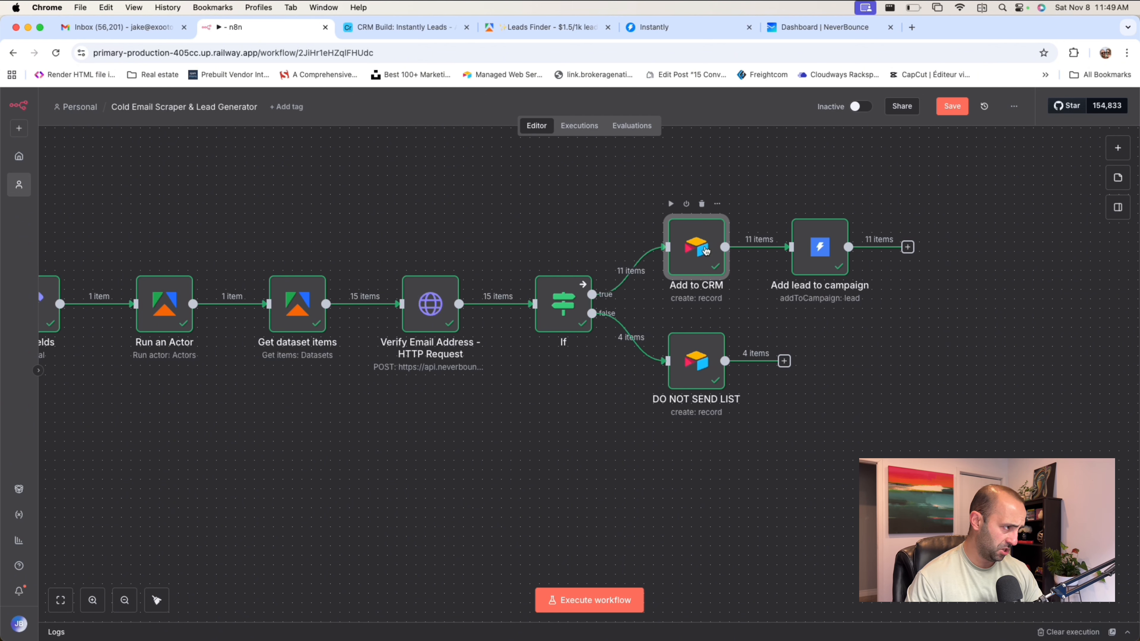
{"action": "left_click", "coordinate": [377, 28]}
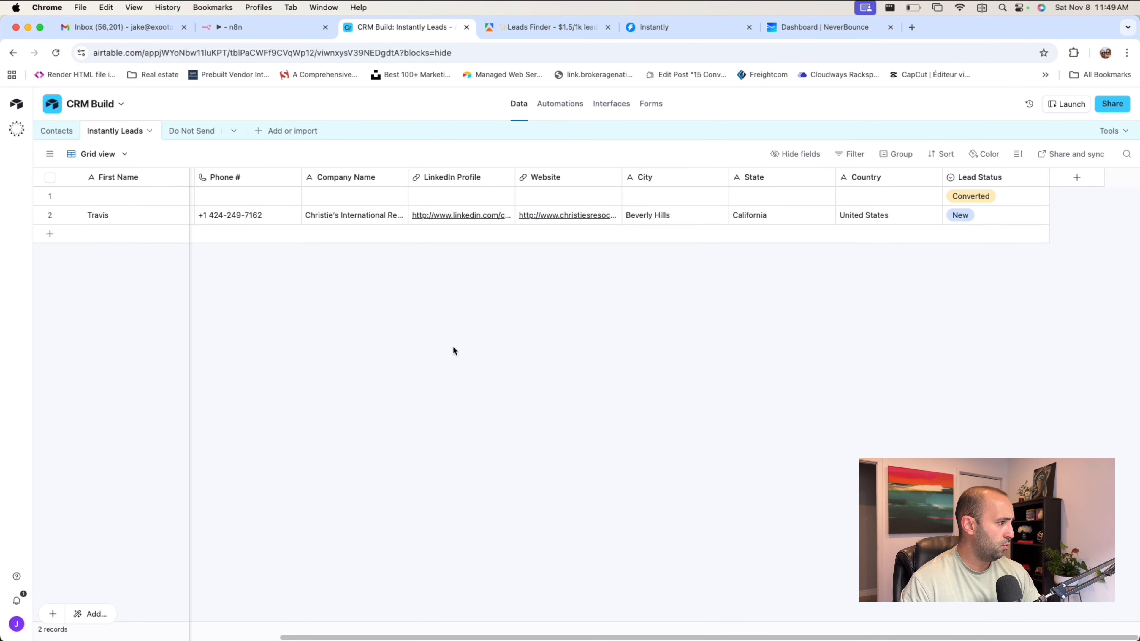
{"action": "key", "text": "super+r"}
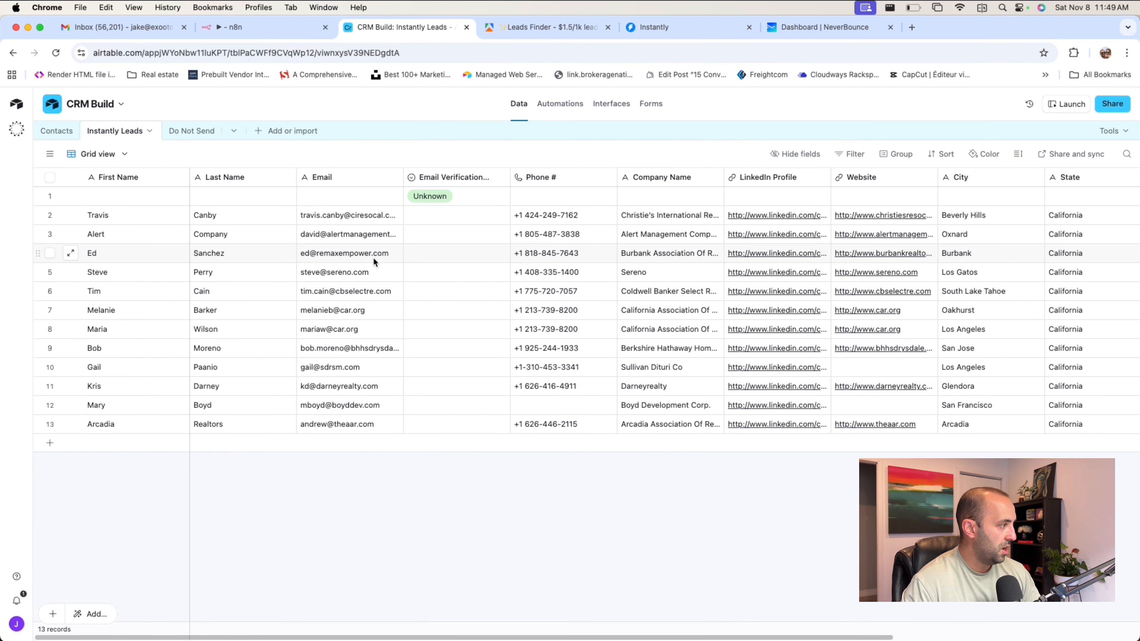
{"action": "left_click", "coordinate": [176, 214]}
{"action": "left_click", "coordinate": [174, 242]}
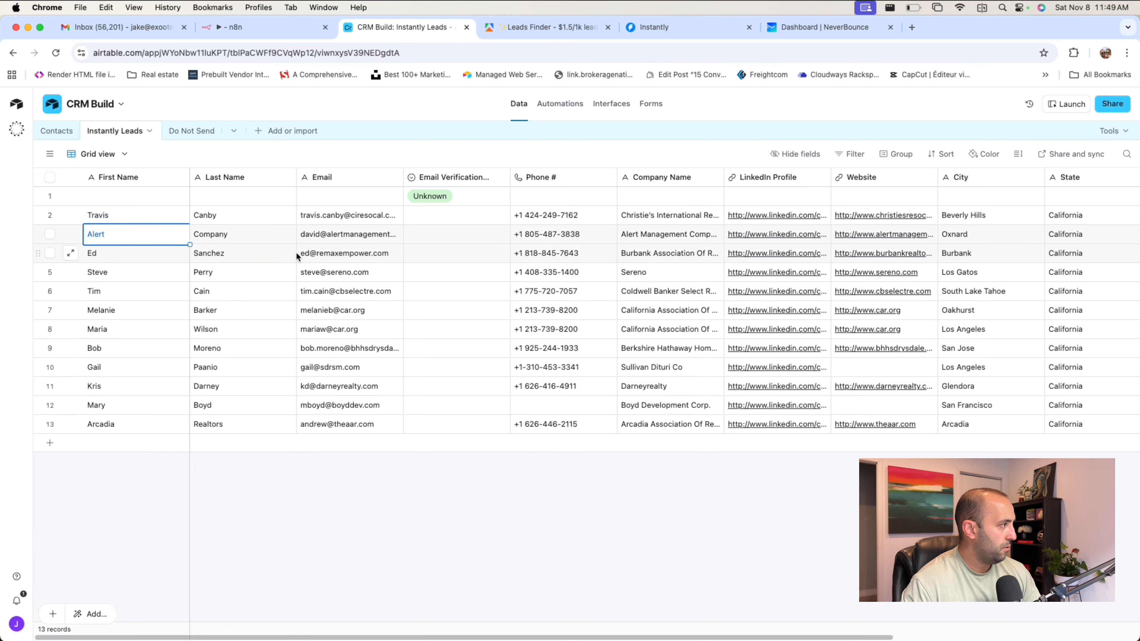
{"action": "left_click", "coordinate": [295, 252]}
{"action": "scroll", "coordinate": [358, 237], "scroll_direction": "right", "scroll_amount": 5}
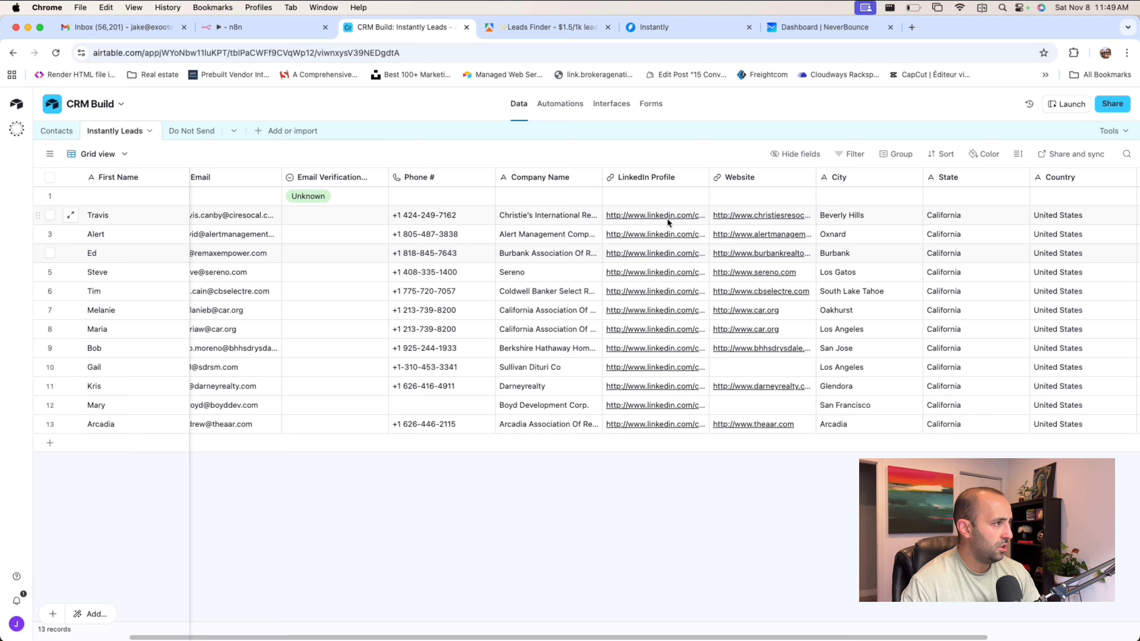
{"action": "scroll", "coordinate": [667, 218], "scroll_direction": "right", "scroll_amount": 5}
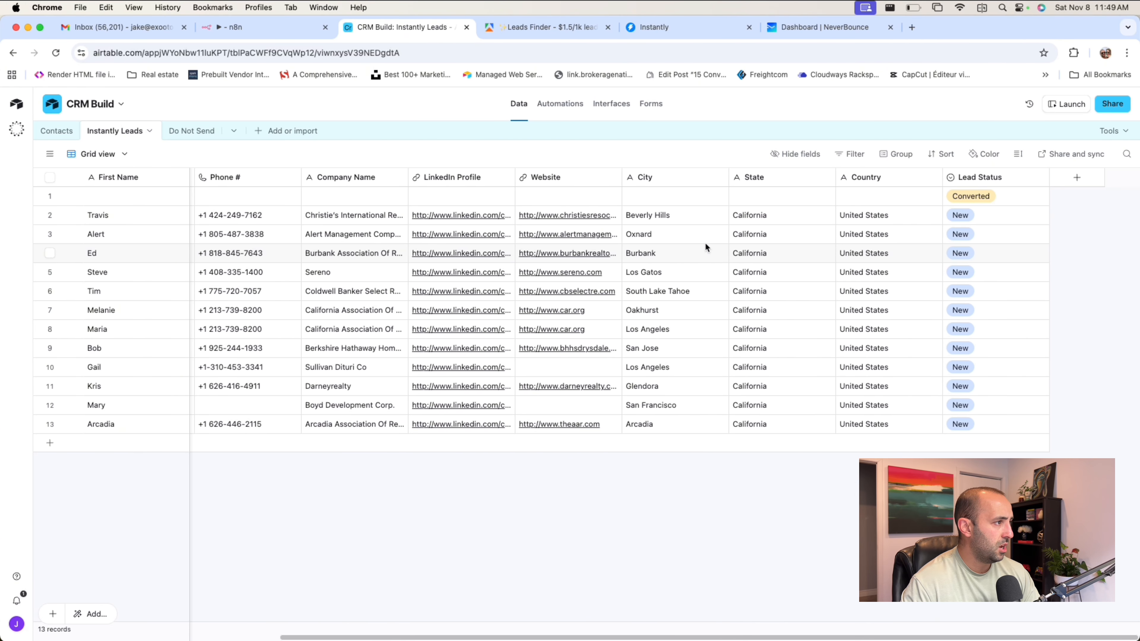
{"action": "scroll", "coordinate": [662, 230], "scroll_direction": "left", "scroll_amount": 5}
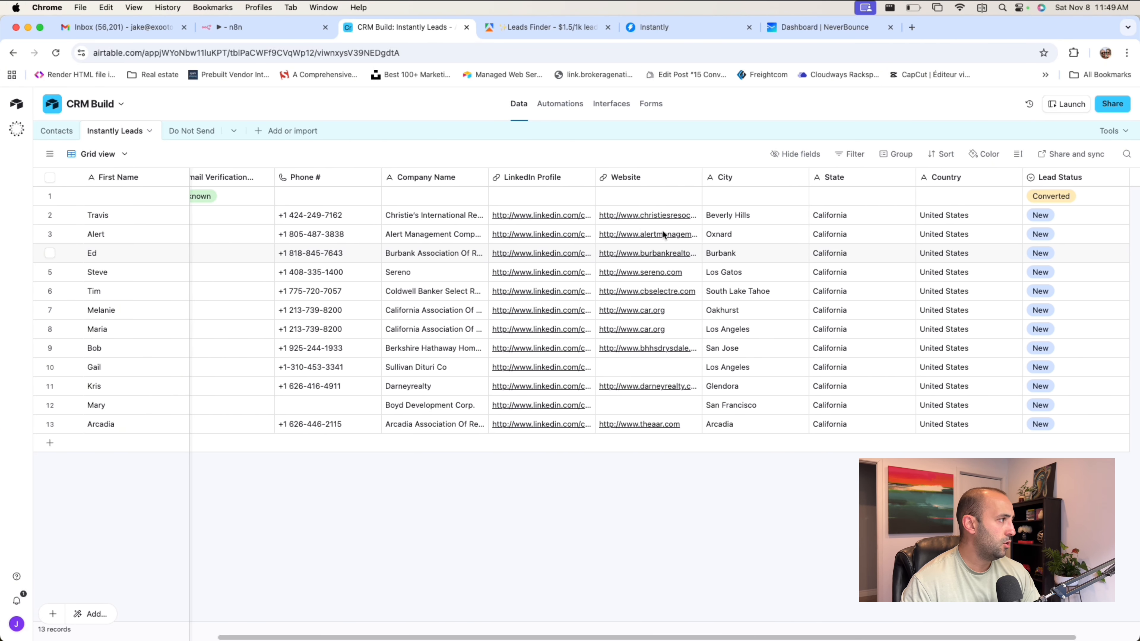
{"action": "scroll", "coordinate": [214, 248], "scroll_direction": "left", "scroll_amount": 6}
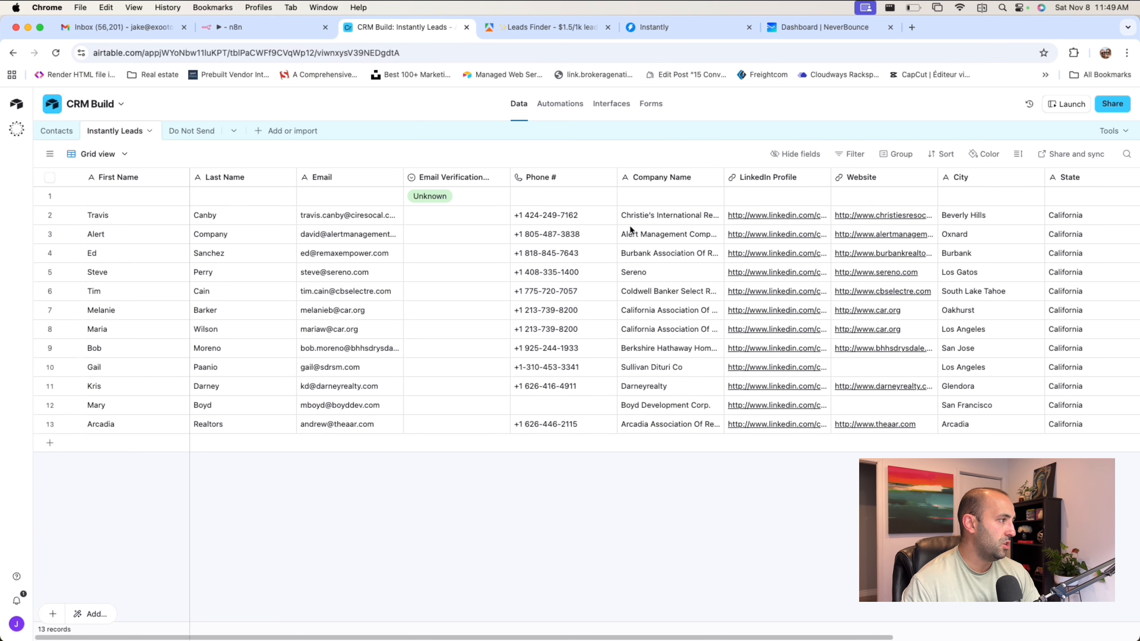
Check the Phone # column and the Lead Status values of the records in the Instantly Leads table.
{"action": "left_click", "coordinate": [610, 216]}
{"action": "key", "text": "Down"}
{"action": "key", "text": "Down"}
{"action": "key", "text": "Down"}
{"action": "key", "text": "Down"}
{"action": "key", "text": "Down"}
{"action": "key", "text": "Down"}
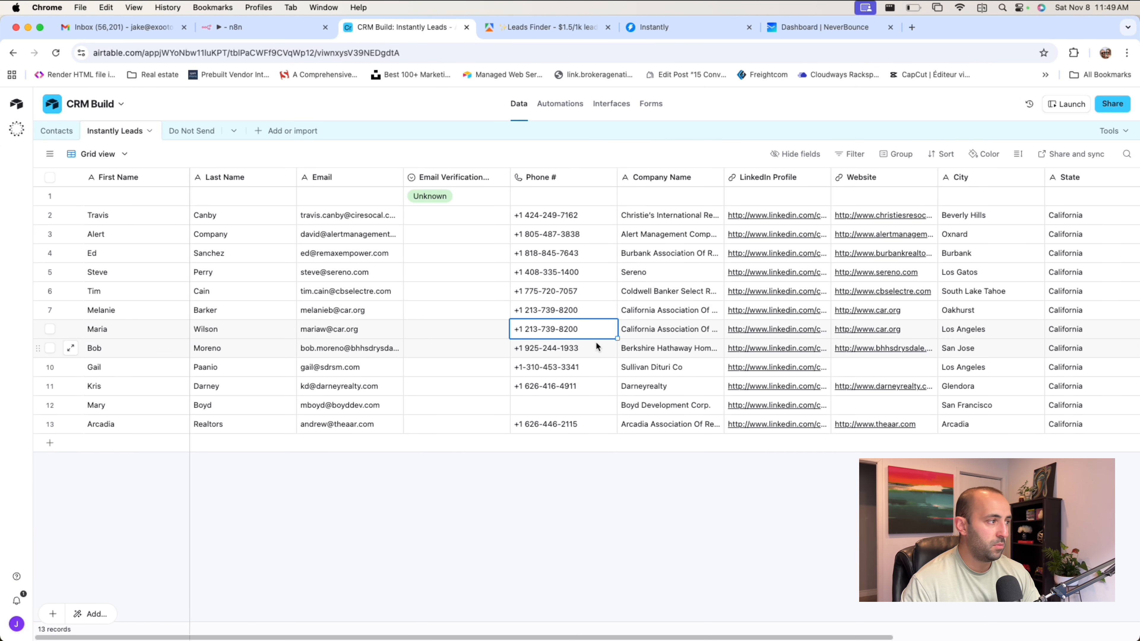
{"action": "scroll", "coordinate": [596, 339], "scroll_direction": "right", "scroll_amount": 1}
{"action": "scroll", "coordinate": [598, 330], "scroll_direction": "right", "scroll_amount": 10}
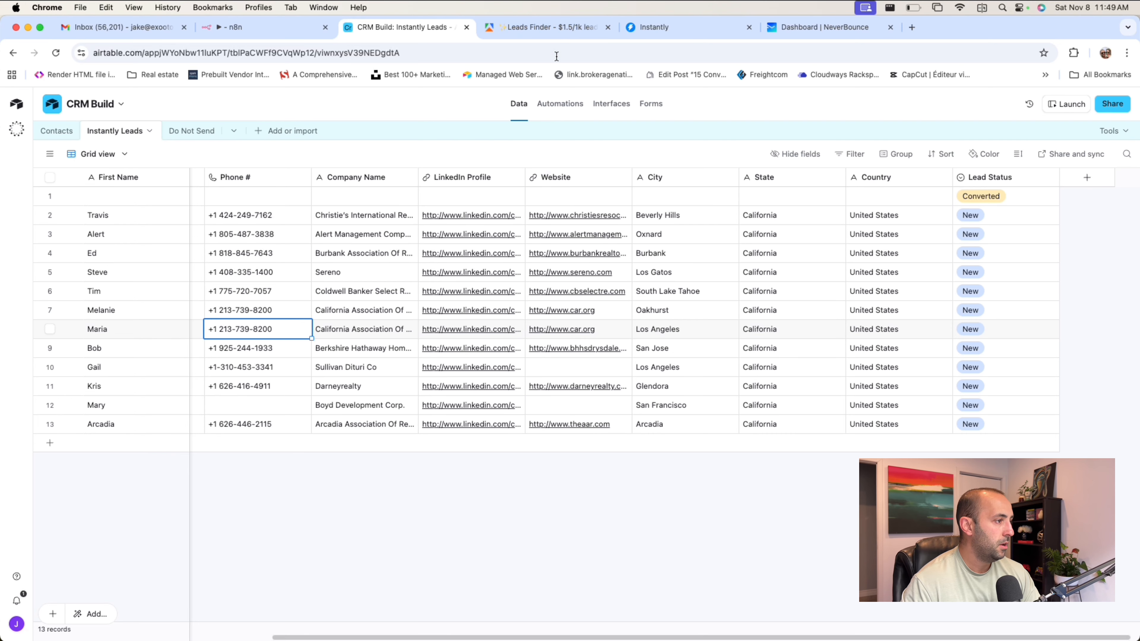
{"action": "scroll", "coordinate": [325, 272], "scroll_direction": "left", "scroll_amount": 10}
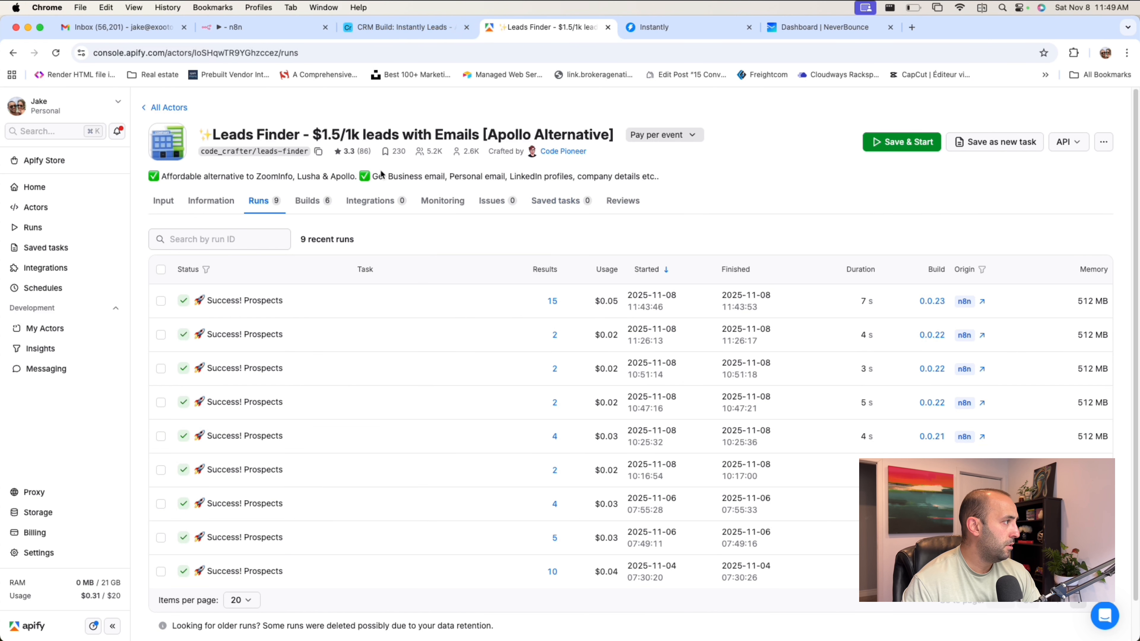
{"action": "left_click", "coordinate": [406, 26]}
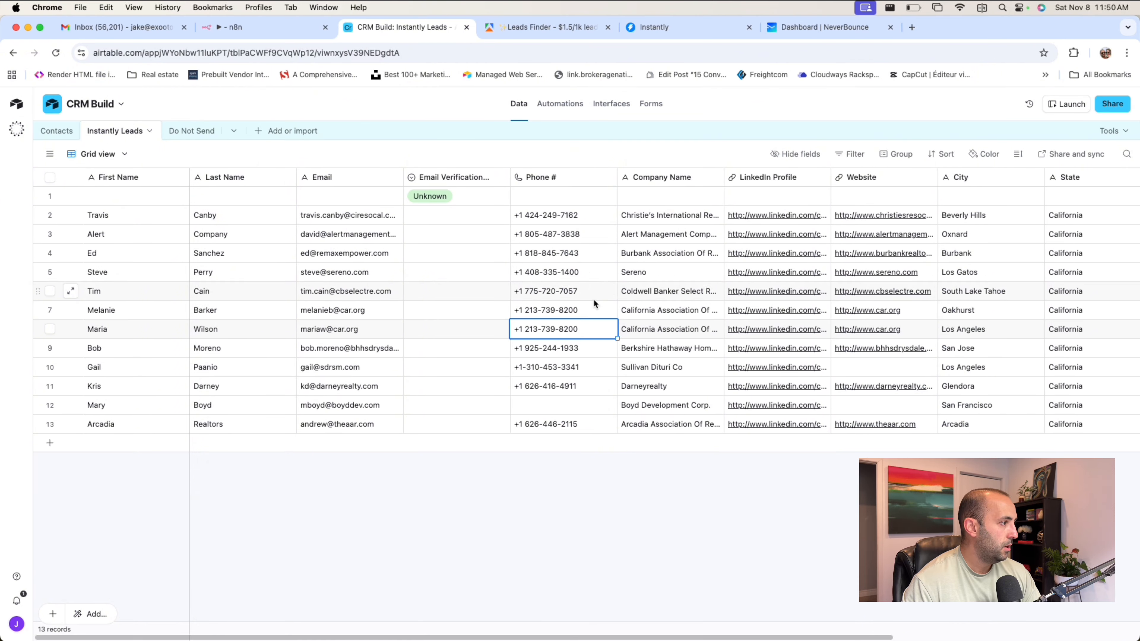
{"action": "scroll", "coordinate": [595, 305], "scroll_direction": "right", "scroll_amount": 5}
Open the Do Not Send table and examine the email addresses of the rejected leads.
{"action": "left_click", "coordinate": [188, 131]}
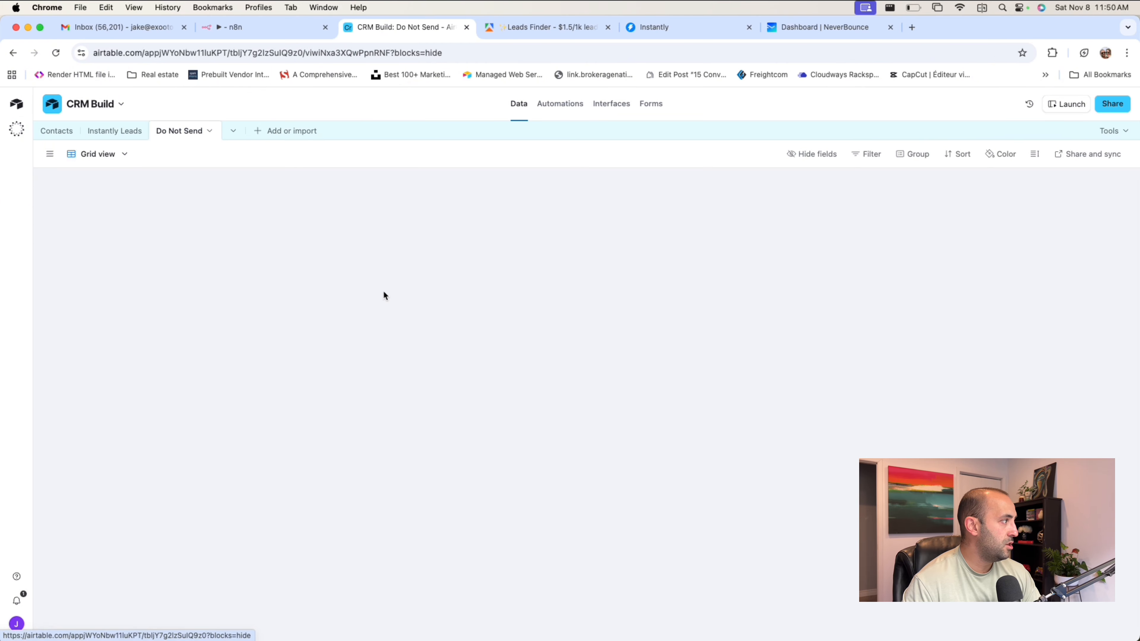
{"action": "left_click", "coordinate": [108, 217]}
{"action": "left_click", "coordinate": [161, 241]}
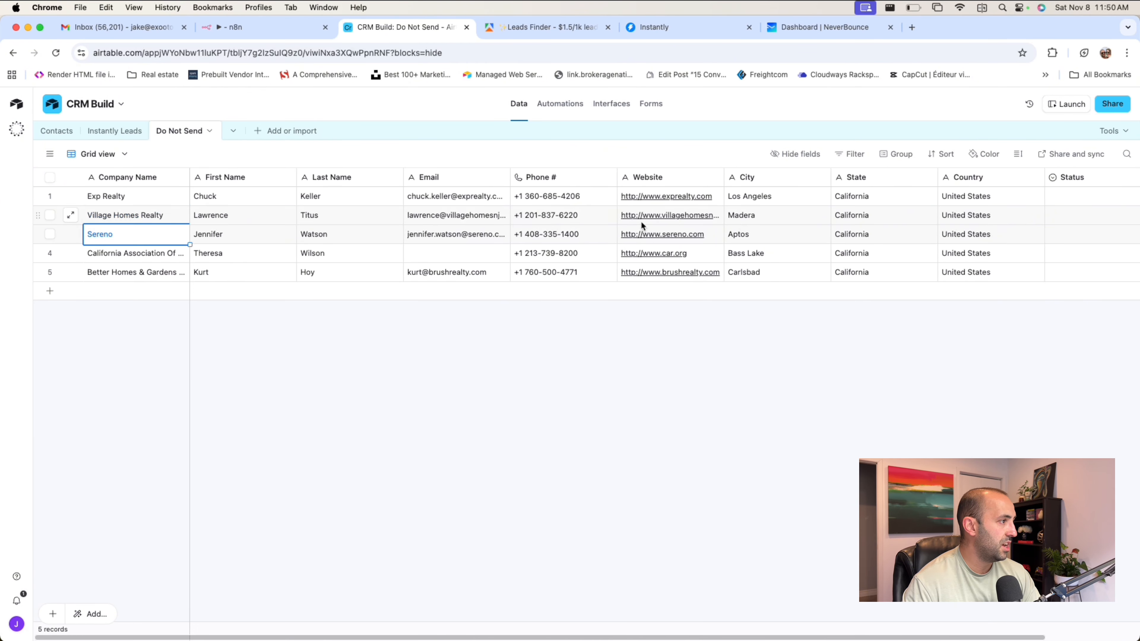
{"action": "left_click", "coordinate": [456, 236]}
{"action": "left_click", "coordinate": [458, 216]}
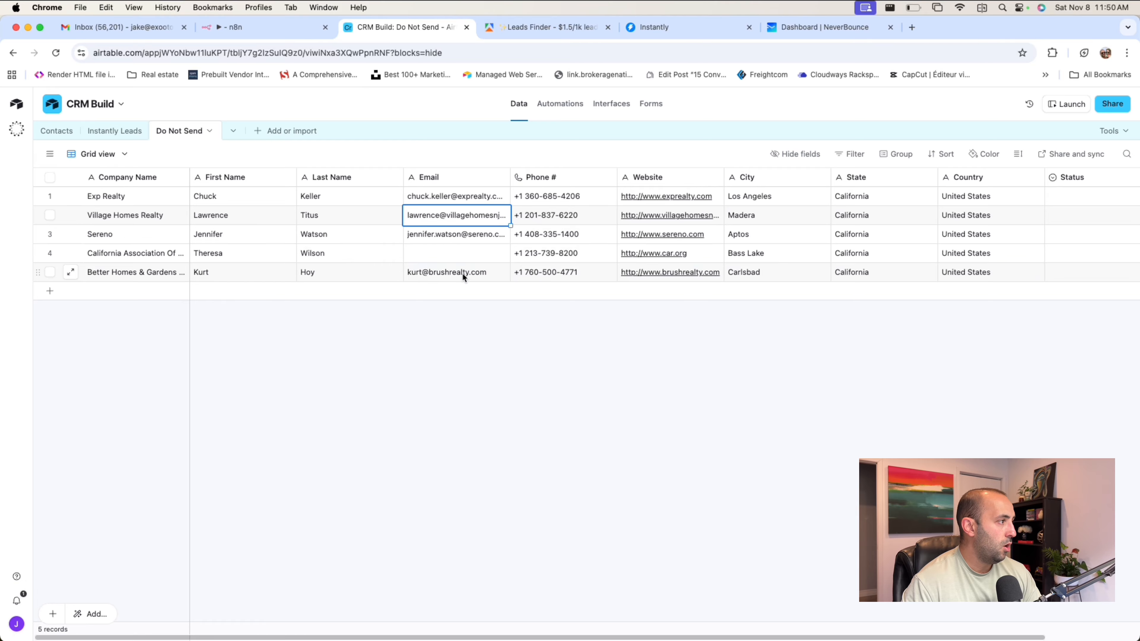
{"action": "left_click", "coordinate": [467, 273]}
{"action": "left_click", "coordinate": [473, 238]}
{"action": "left_click", "coordinate": [461, 216]}
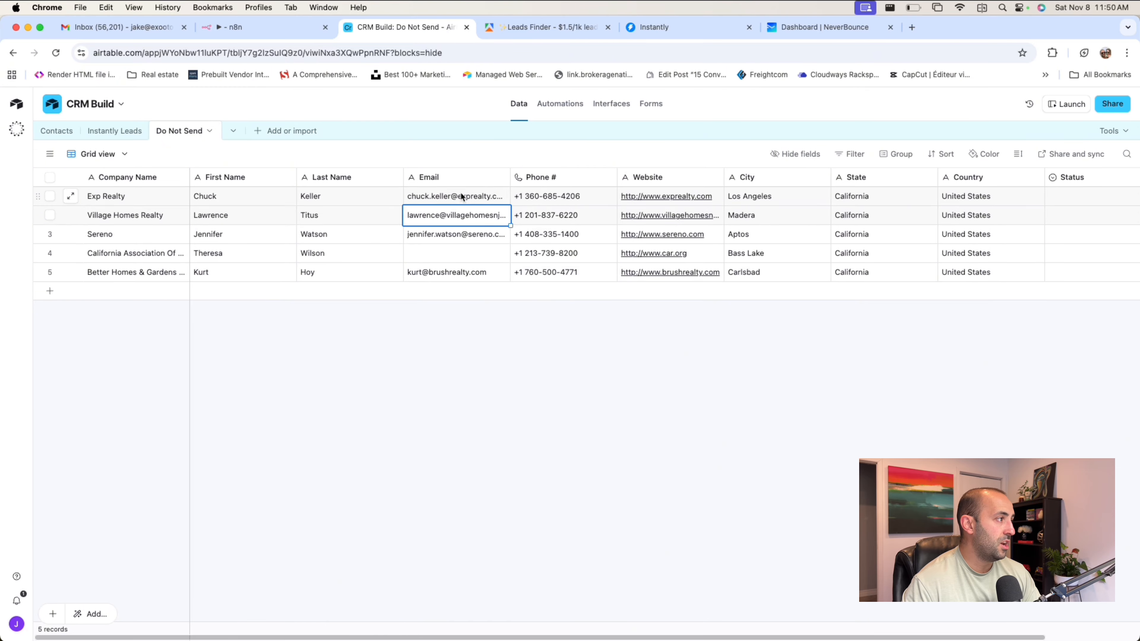
{"action": "left_click", "coordinate": [460, 194]}
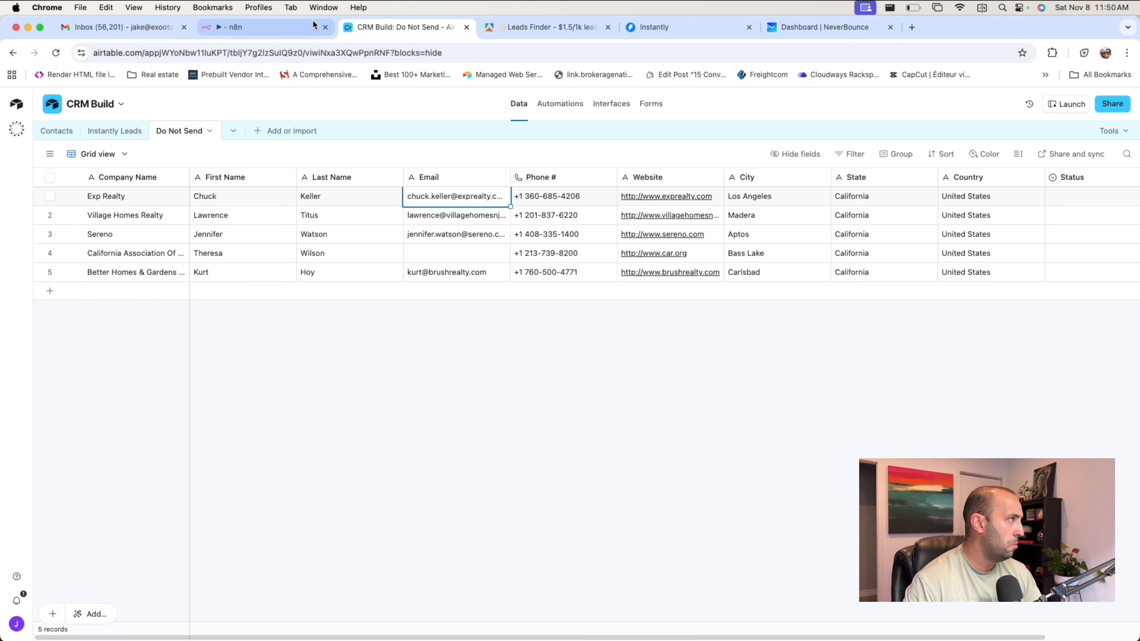
Locate the Add lead to campaign node in n8n, and view the leads of the Realtors Lead Gen campaign in Instantly.
{"action": "left_click", "coordinate": [244, 26]}
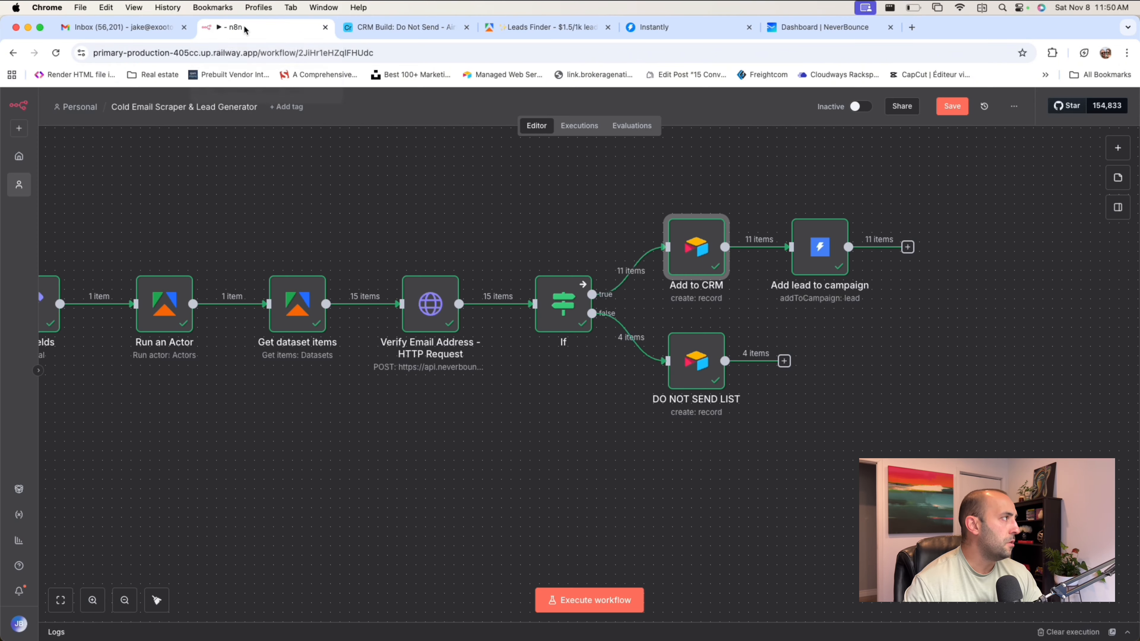
{"action": "scroll", "coordinate": [792, 203], "scroll_direction": "right", "scroll_amount": 2}
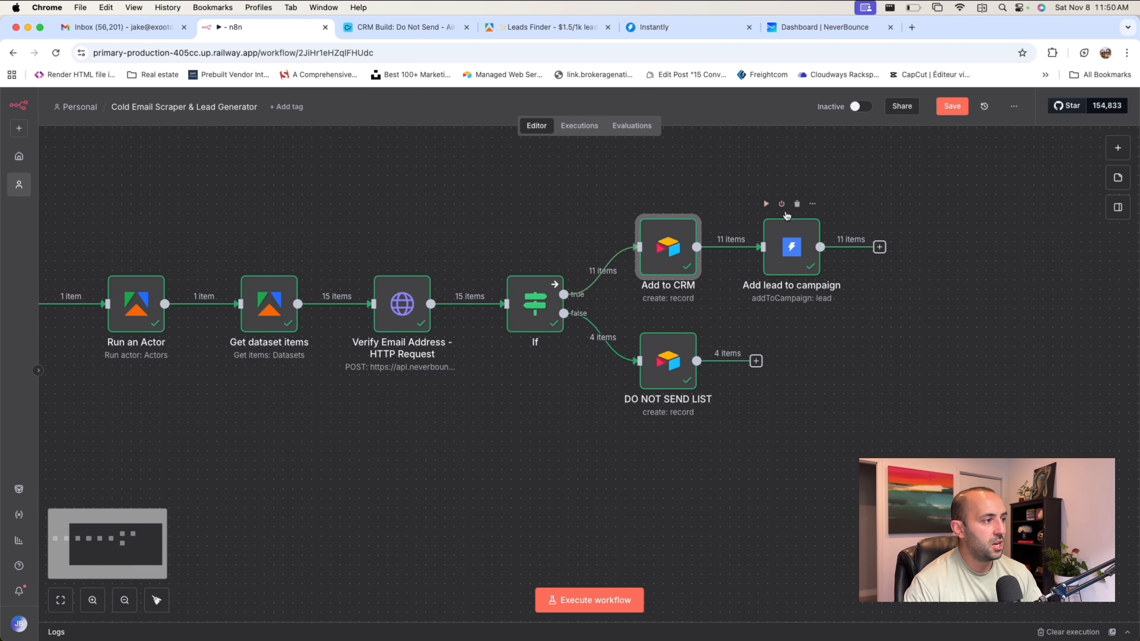
{"action": "left_click", "coordinate": [649, 28]}
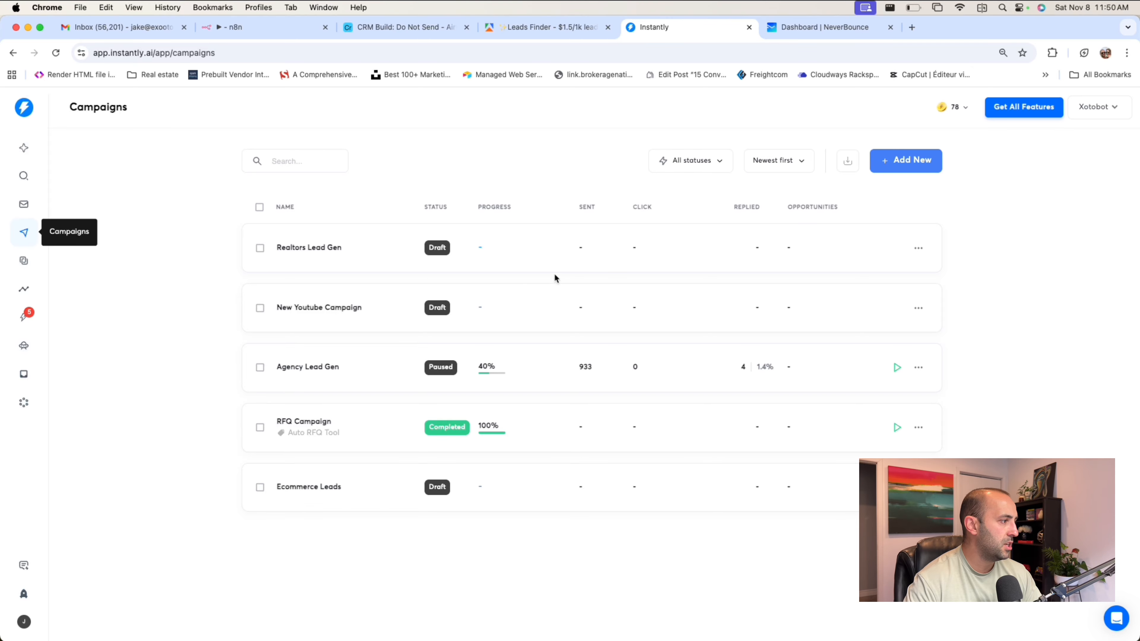
{"action": "left_click", "coordinate": [304, 250]}
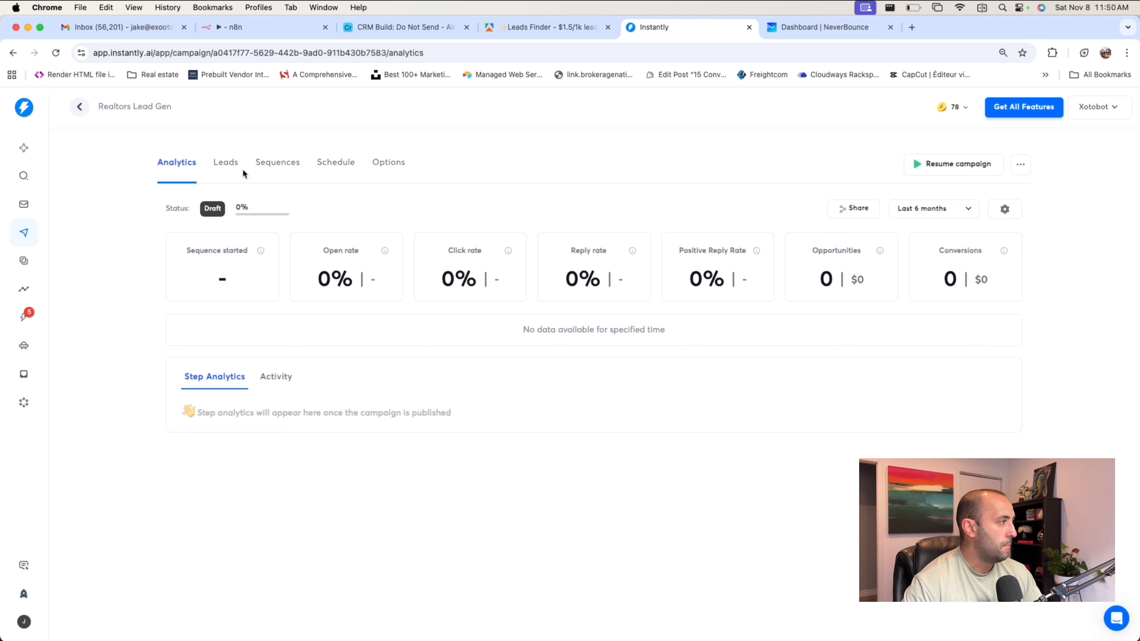
{"action": "left_click", "coordinate": [233, 173]}
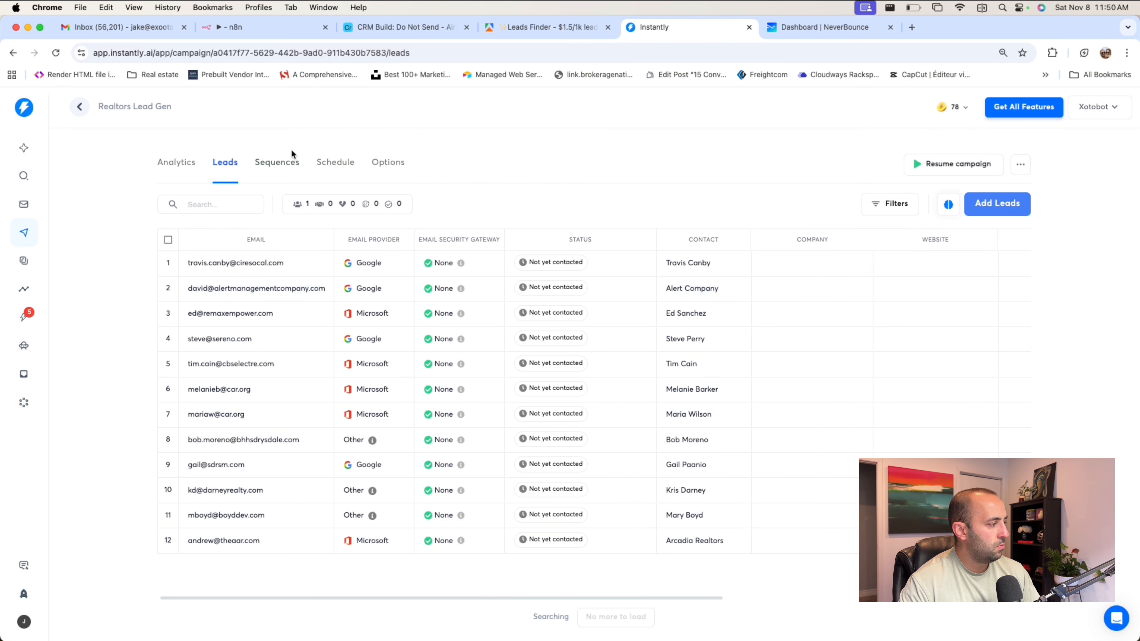
Open the Realtors Lead Gen campaign's email sequence and read the greeting and opening lines with the {{first_name}} and {{City}} variables.
{"action": "left_click", "coordinate": [287, 162]}
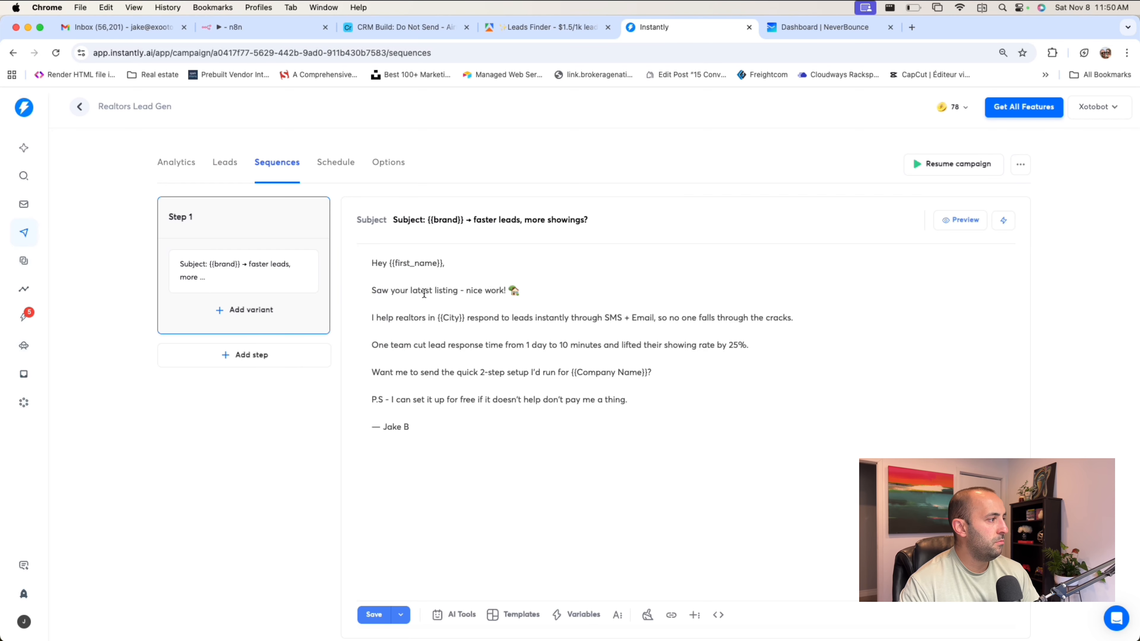
{"action": "left_click", "coordinate": [468, 273]}
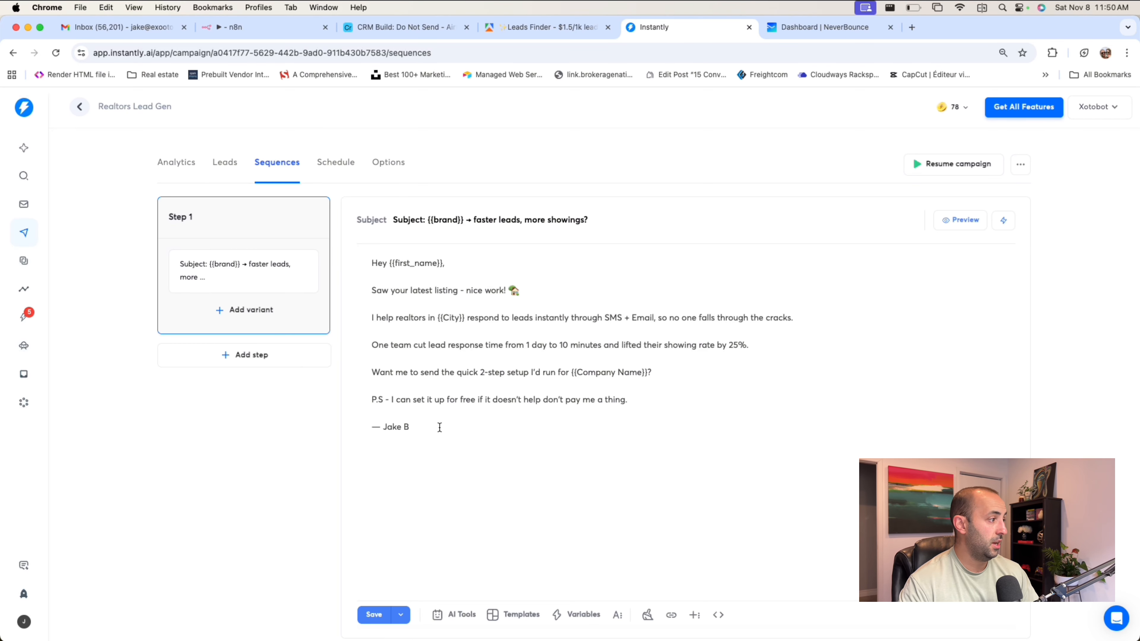
{"action": "left_click_drag", "start_coordinate": [438, 427], "coordinate": [352, 249]}
{"action": "left_click", "coordinate": [574, 271]}
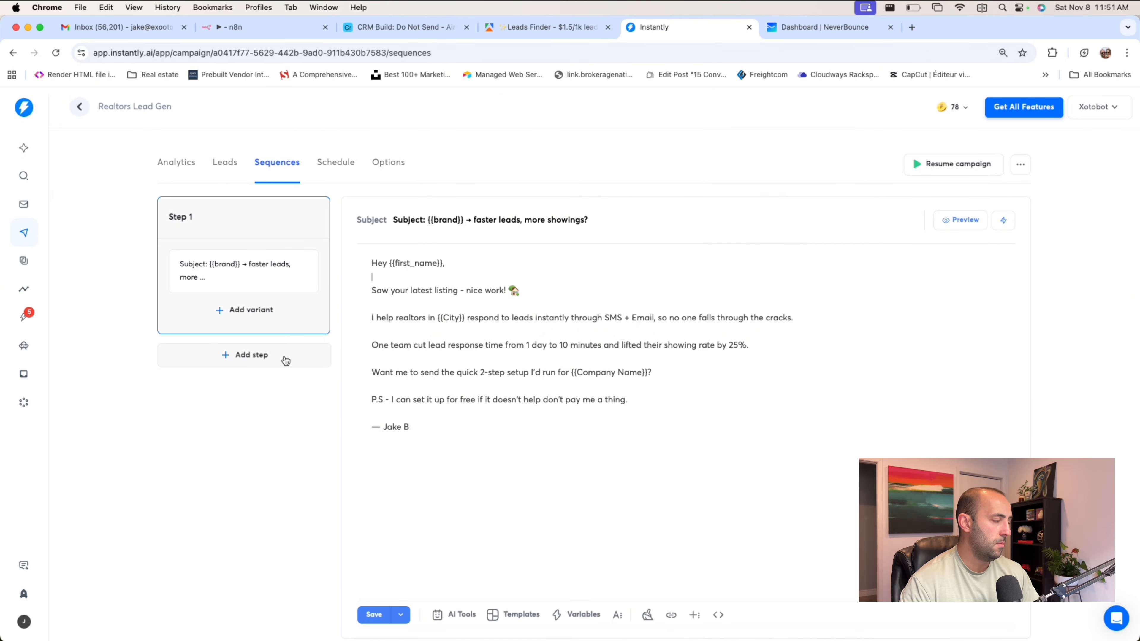
{"action": "left_click", "coordinate": [476, 266]}
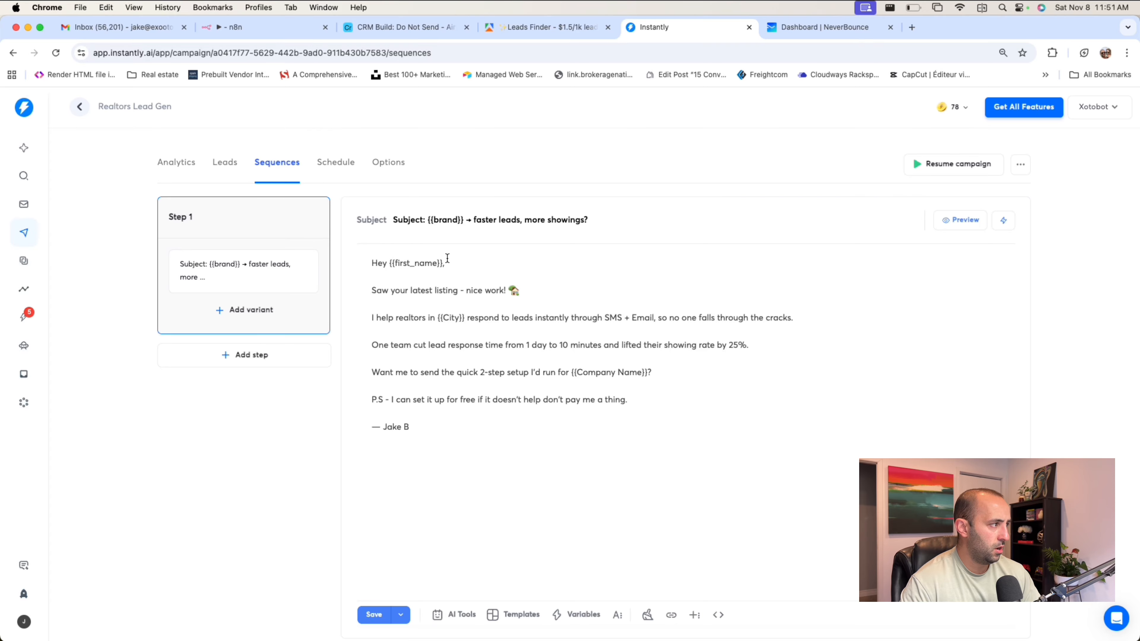
{"action": "left_click", "coordinate": [449, 317]}
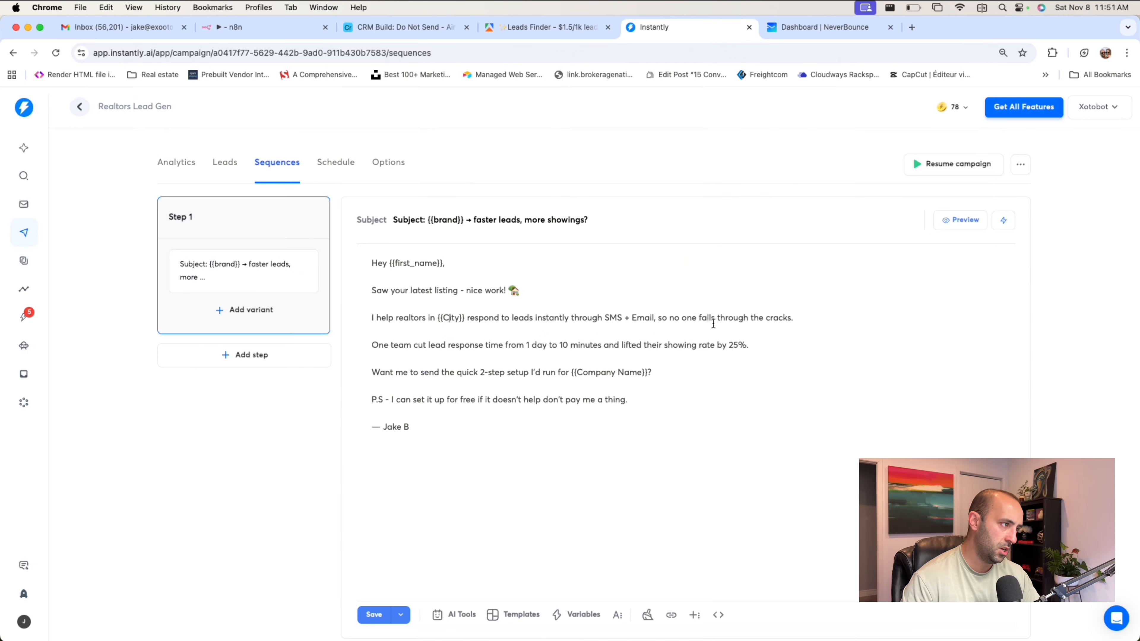
{"action": "scroll", "coordinate": [713, 324], "scroll_direction": "down", "scroll_amount": 1}
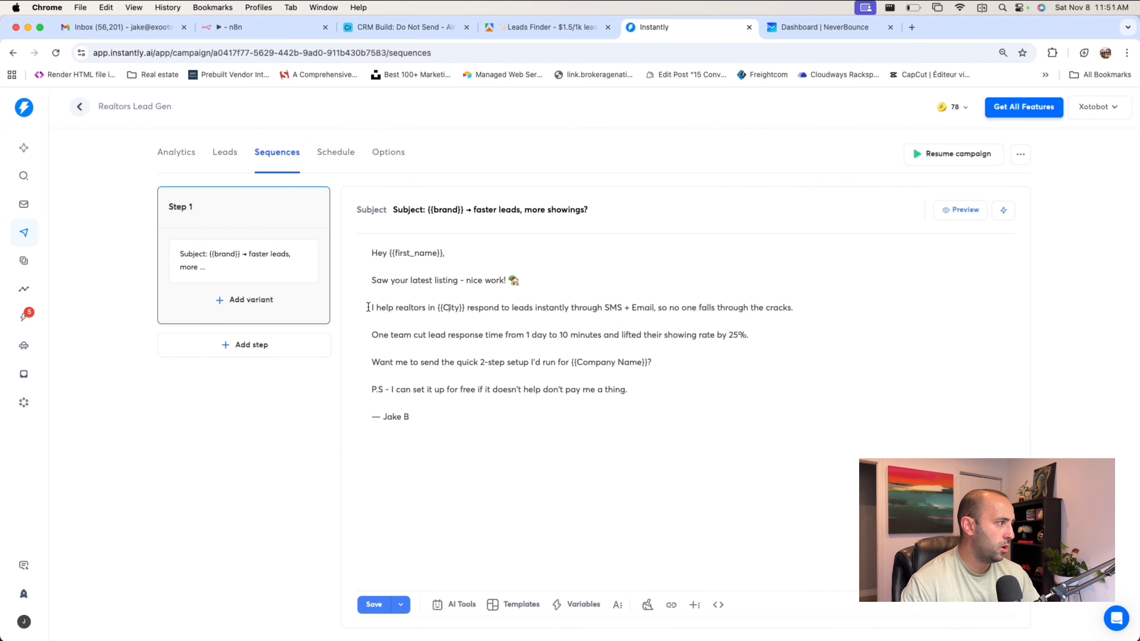
{"action": "left_click_drag", "start_coordinate": [412, 280], "coordinate": [460, 284]}
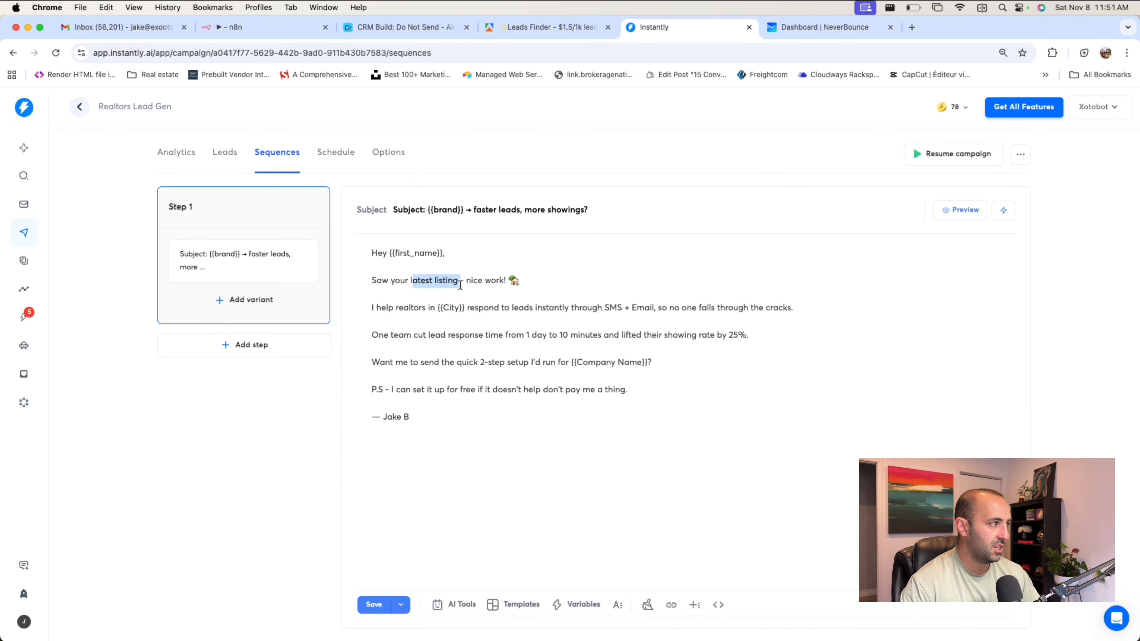
{"action": "left_click", "coordinate": [444, 298]}
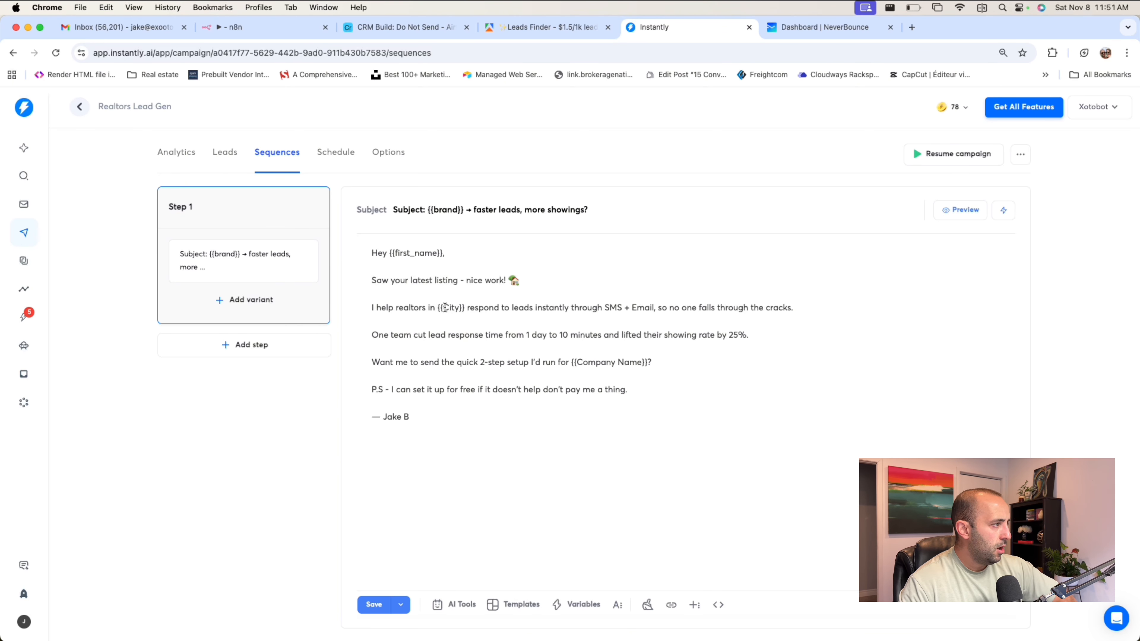
{"action": "left_click", "coordinate": [465, 307]}
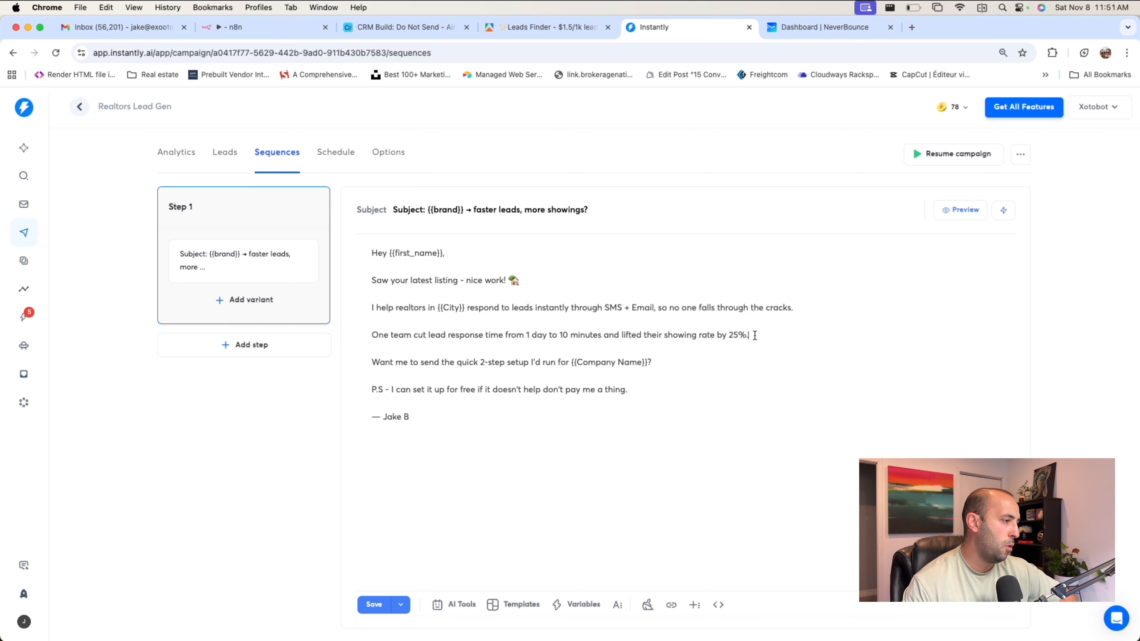
Examine the email's line about one team's faster lead response time and improved showing rate.
{"action": "left_click_drag", "start_coordinate": [755, 335], "coordinate": [471, 332]}
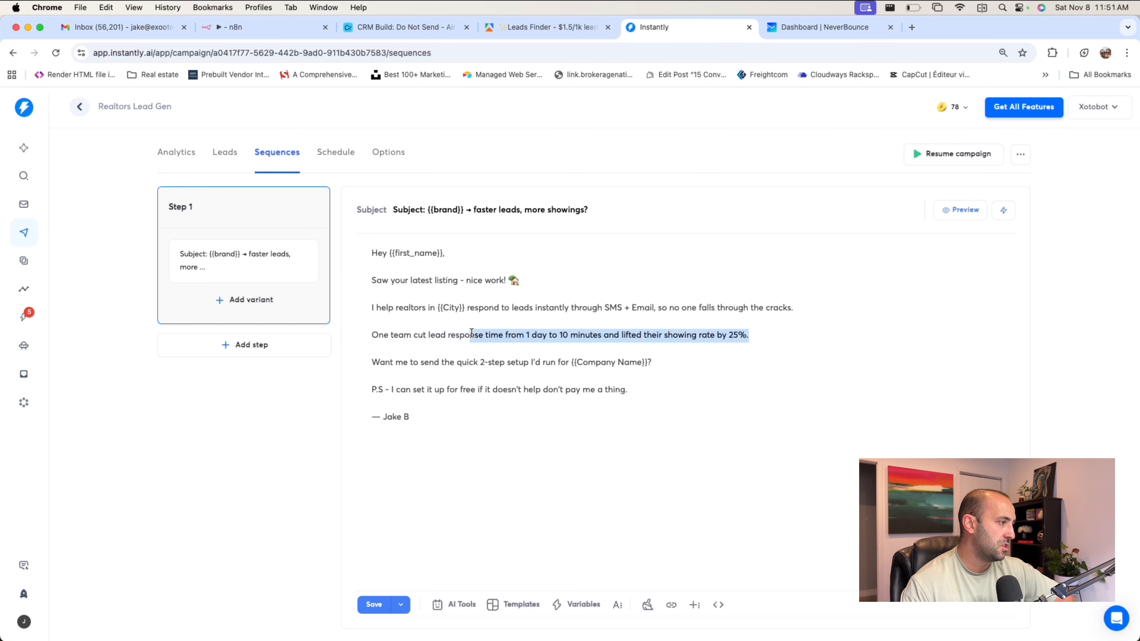
{"action": "left_click", "coordinate": [739, 334]}
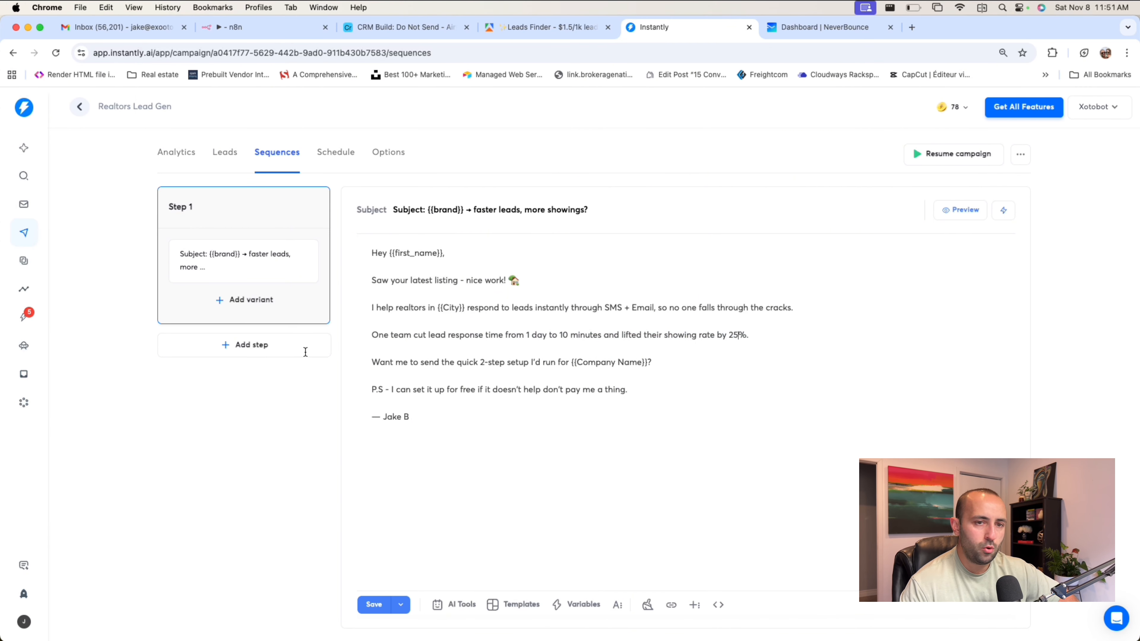
{"action": "left_click_drag", "start_coordinate": [524, 333], "coordinate": [582, 332]}
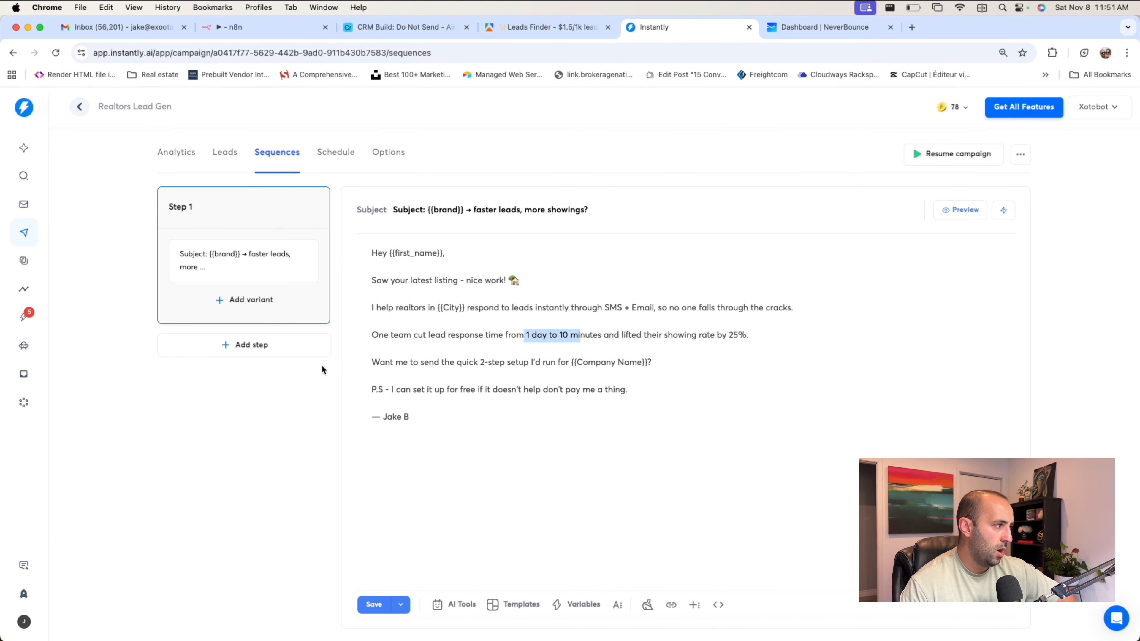
{"action": "left_click", "coordinate": [392, 360]}
Replace the {{Company Name}} variable in the email's two-step setup question with "you".
{"action": "left_click_drag", "start_coordinate": [378, 361], "coordinate": [516, 358]}
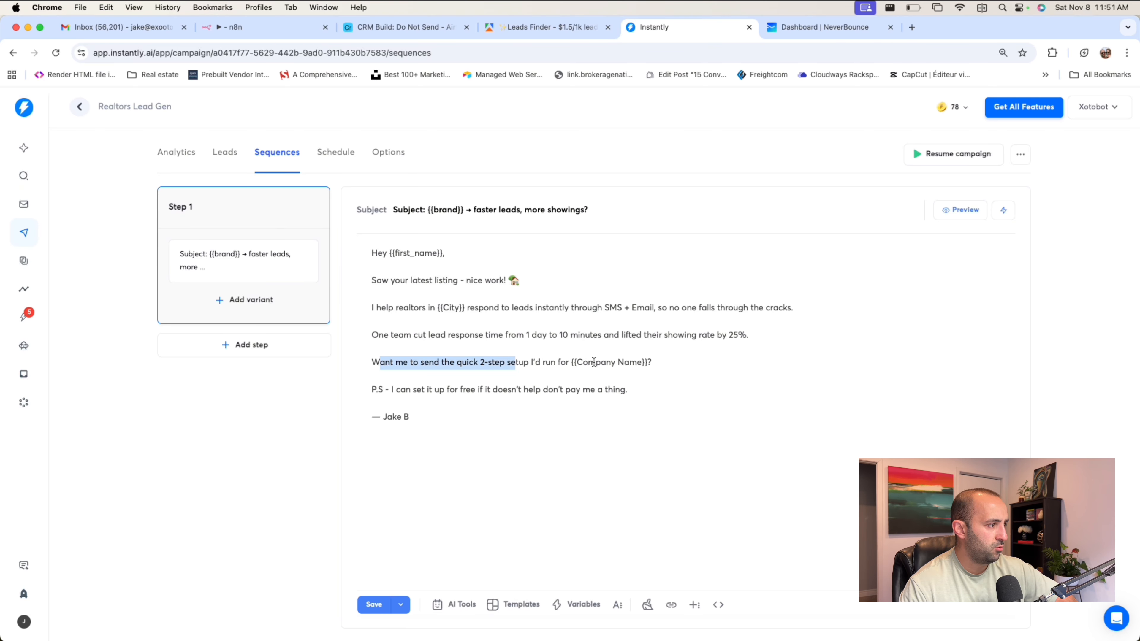
{"action": "left_click_drag", "start_coordinate": [650, 362], "coordinate": [572, 363]}
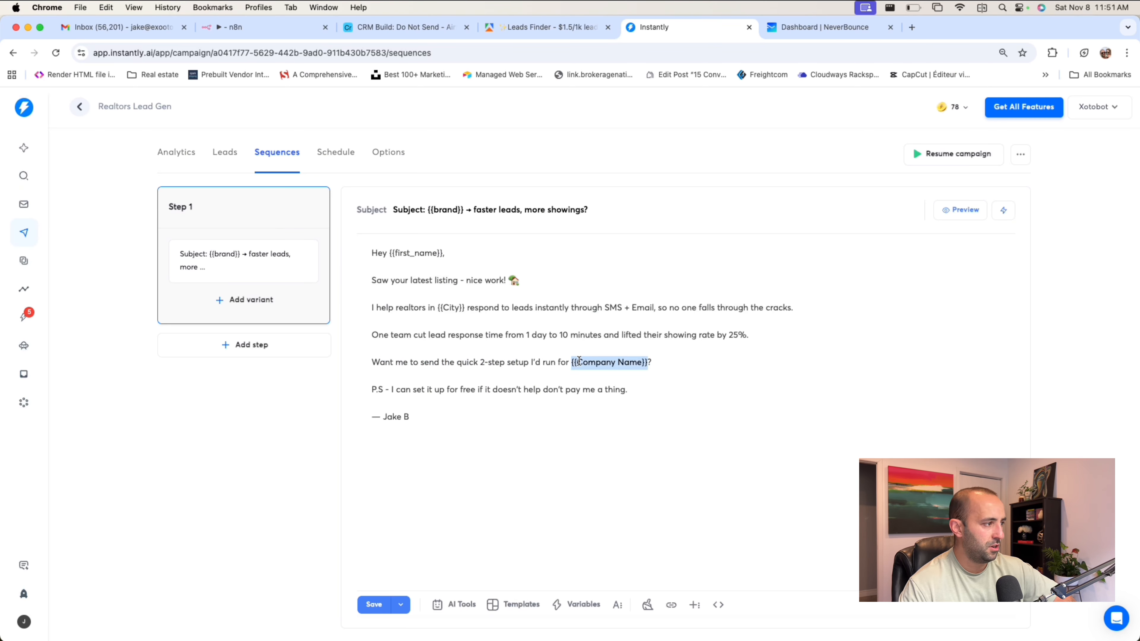
{"action": "key", "text": "BackSpace"}
{"action": "type", "text": "you"}
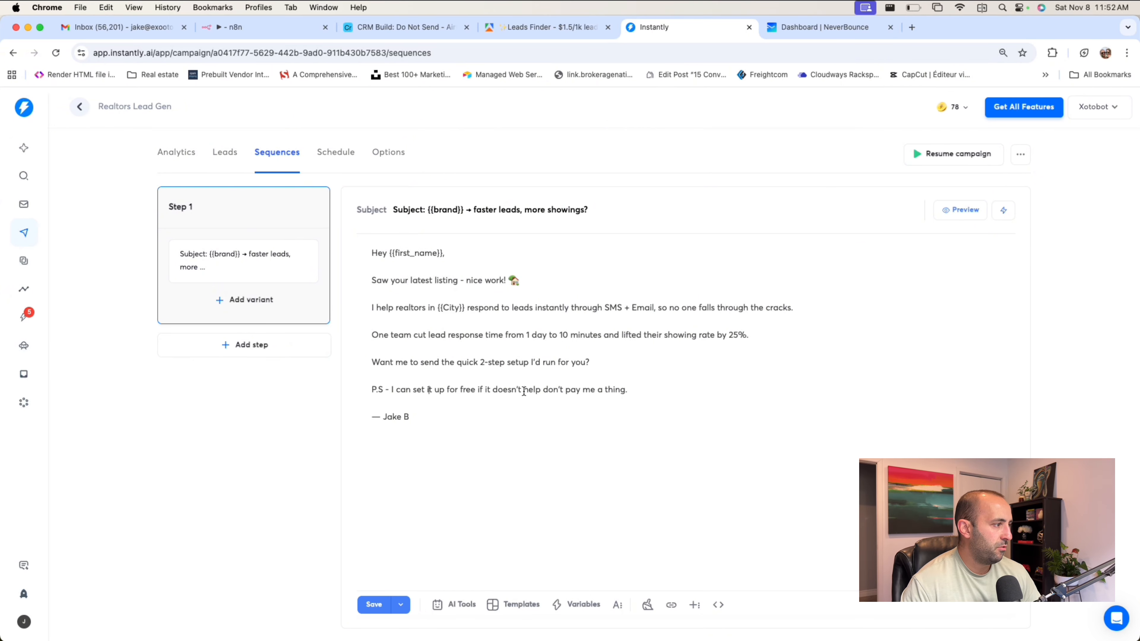
Reword the end of the email's P.S. line to "don't pay me a dime.".
{"action": "left_click", "coordinate": [628, 389]}
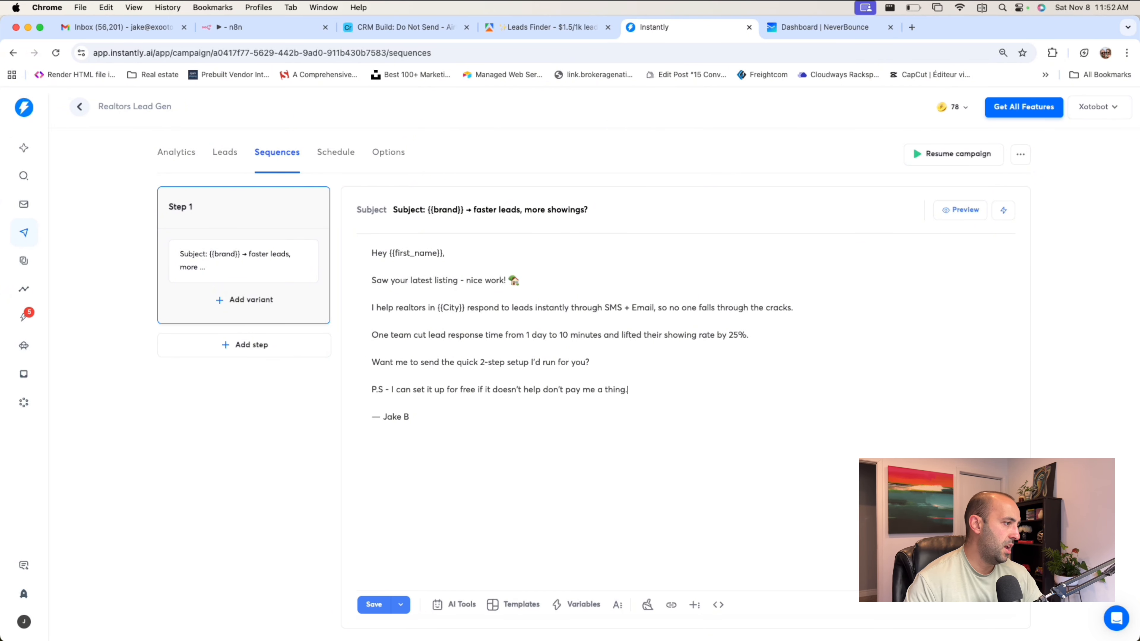
{"action": "key", "text": "BackSpace"}
{"action": "key", "text": "BackSpace"}
{"action": "key", "text": "BackSpace"}
{"action": "type", "text": "dime/"}
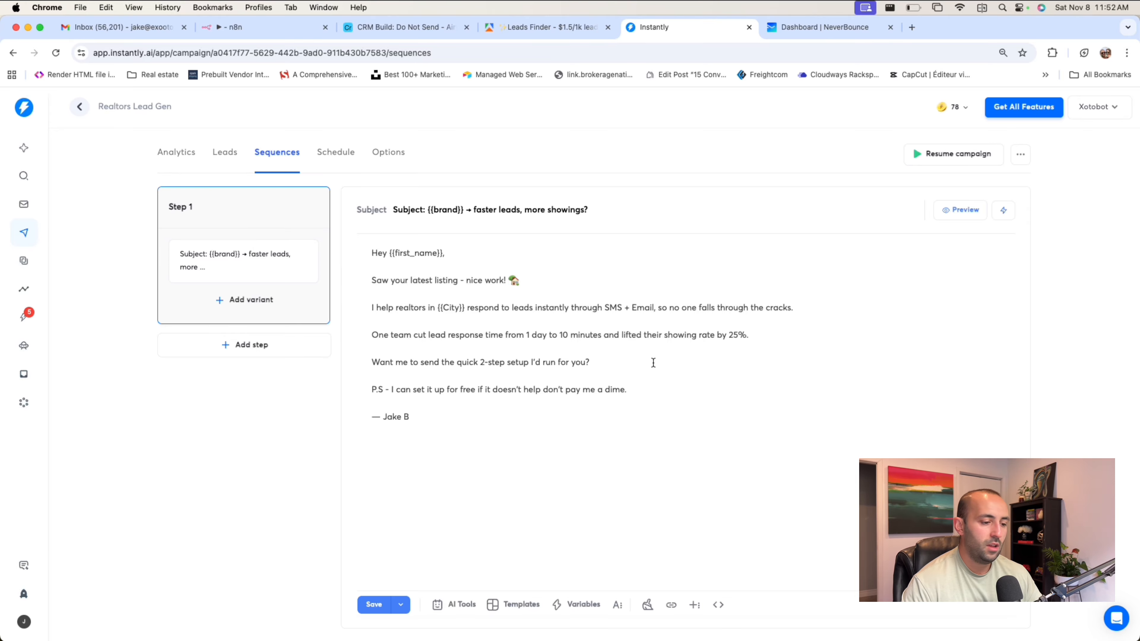
{"action": "left_click", "coordinate": [594, 348]}
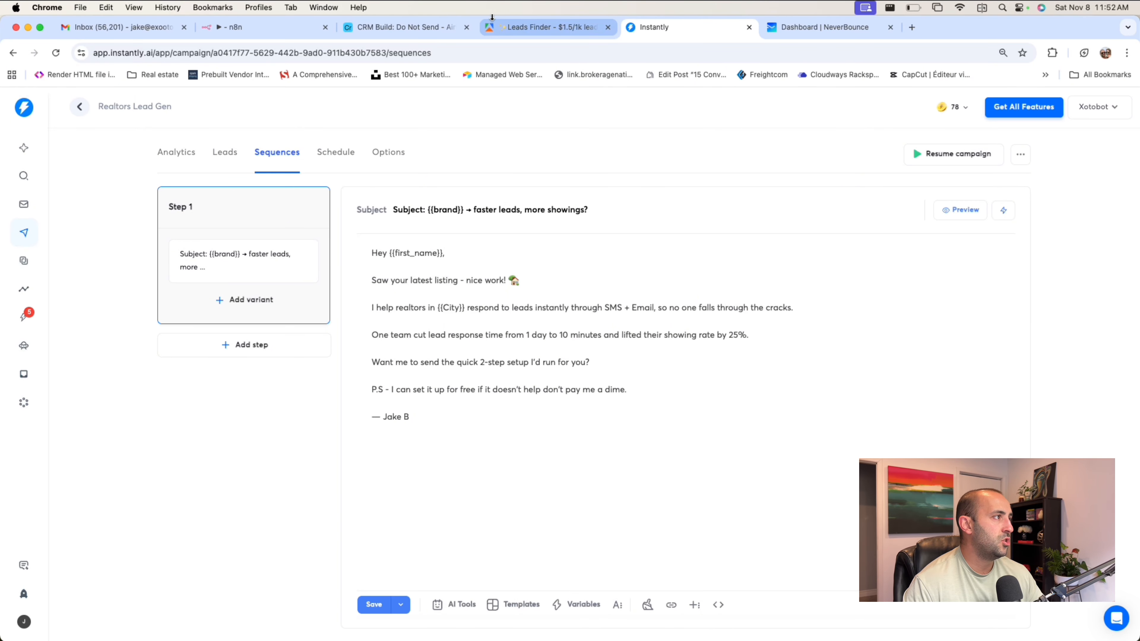
Switch to the Cold Email Scraper & Lead Generator workflow in n8n and check the On form submission node's fields and output.
{"action": "left_click", "coordinate": [310, 27]}
{"action": "scroll", "coordinate": [606, 337], "scroll_direction": "left", "scroll_amount": 10}
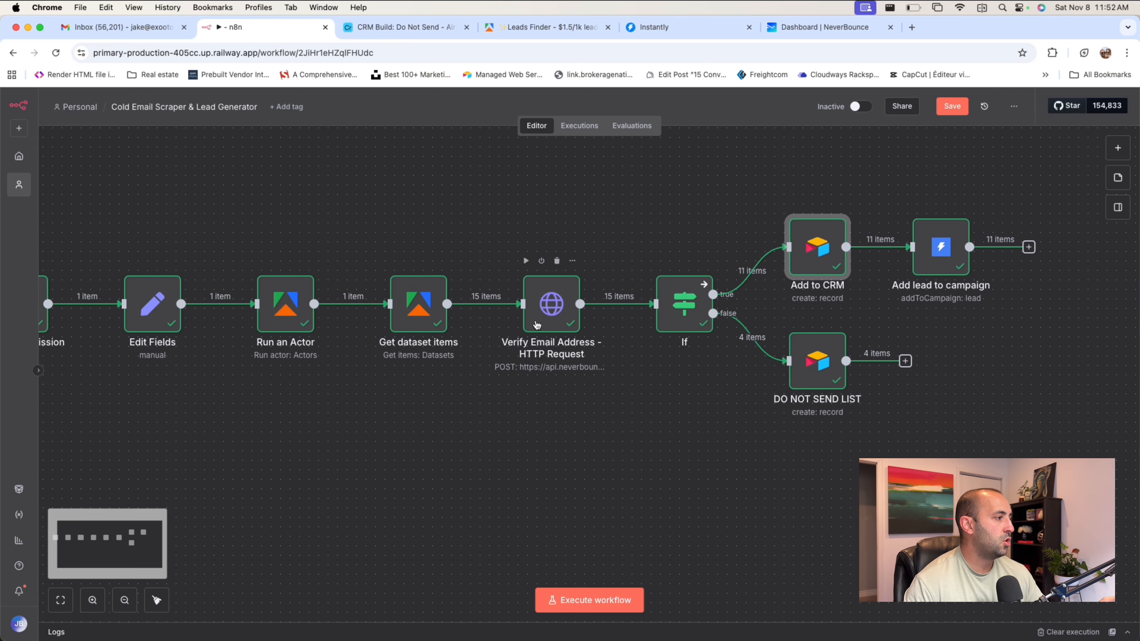
{"action": "scroll", "coordinate": [537, 325], "scroll_direction": "up", "scroll_amount": 2}
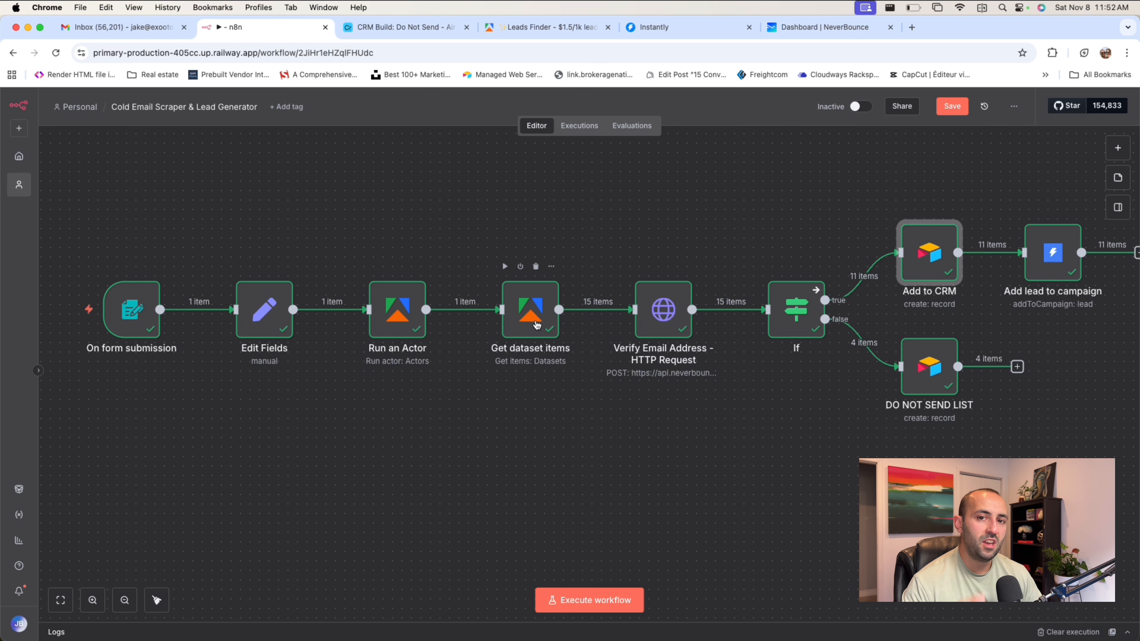
{"action": "mouse_move", "coordinate": [166, 290]}
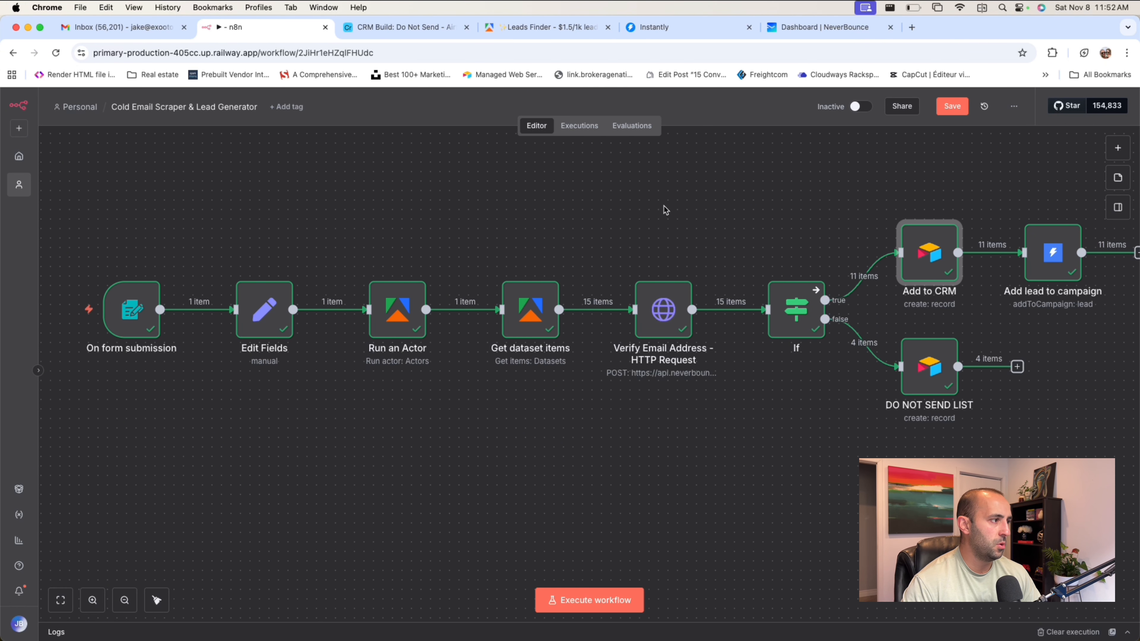
{"action": "double_click", "coordinate": [131, 310]}
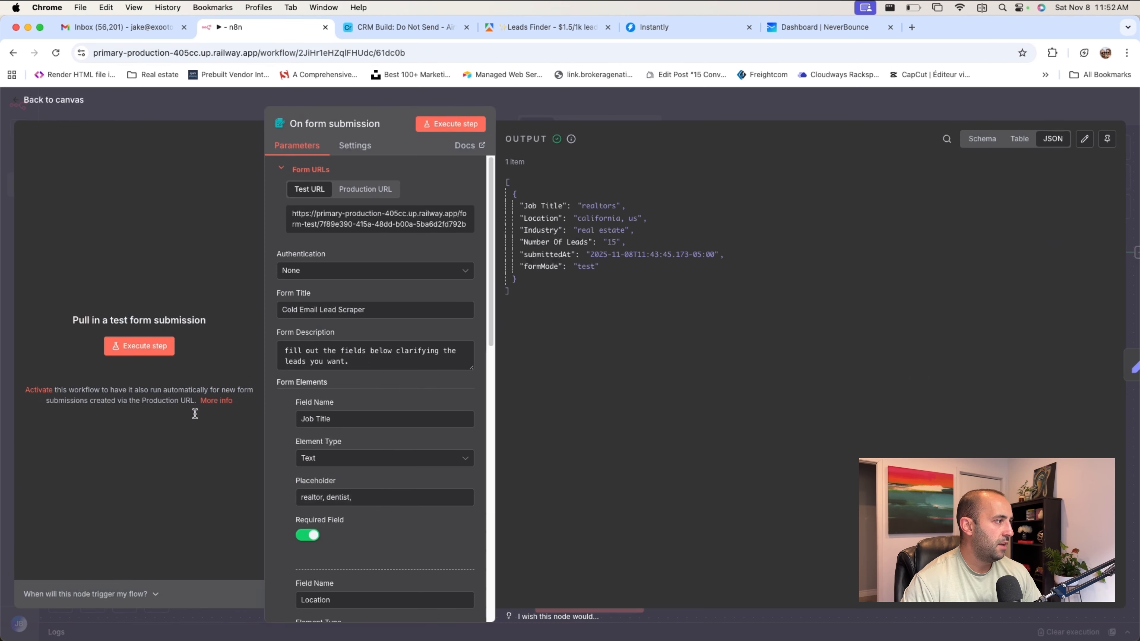
{"action": "left_click", "coordinate": [582, 107]}
Review the workflow from the form trigger through the If branches to the Add lead to campaign and DO NOT SEND LIST nodes.
{"action": "scroll", "coordinate": [762, 263], "scroll_direction": "right", "scroll_amount": 2}
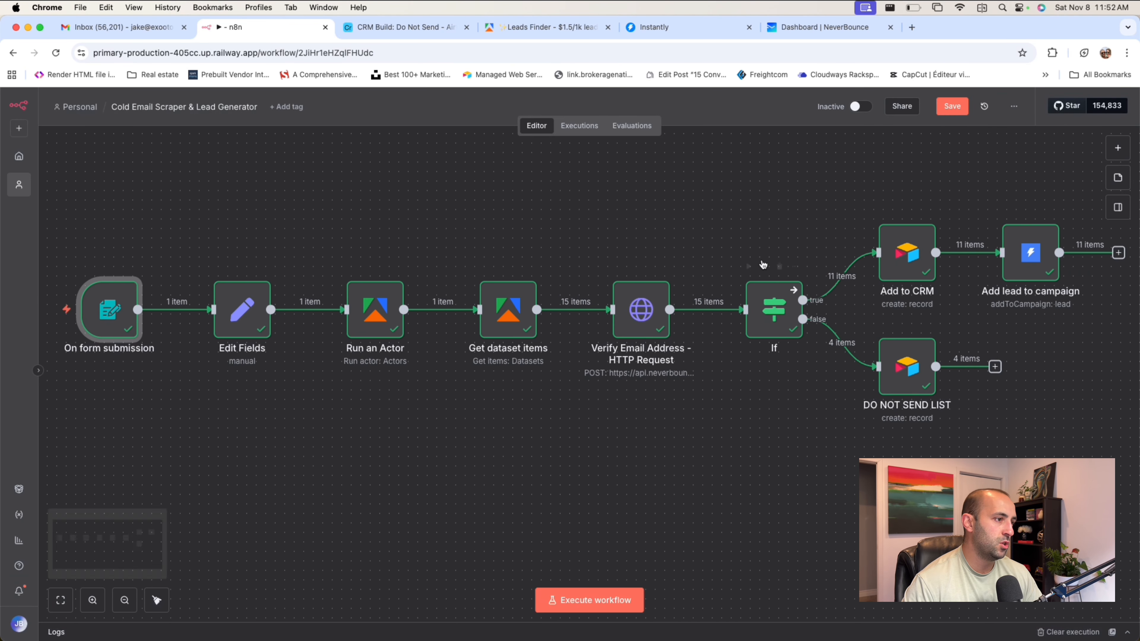
{"action": "scroll", "coordinate": [1070, 262], "scroll_direction": "down", "scroll_amount": 1}
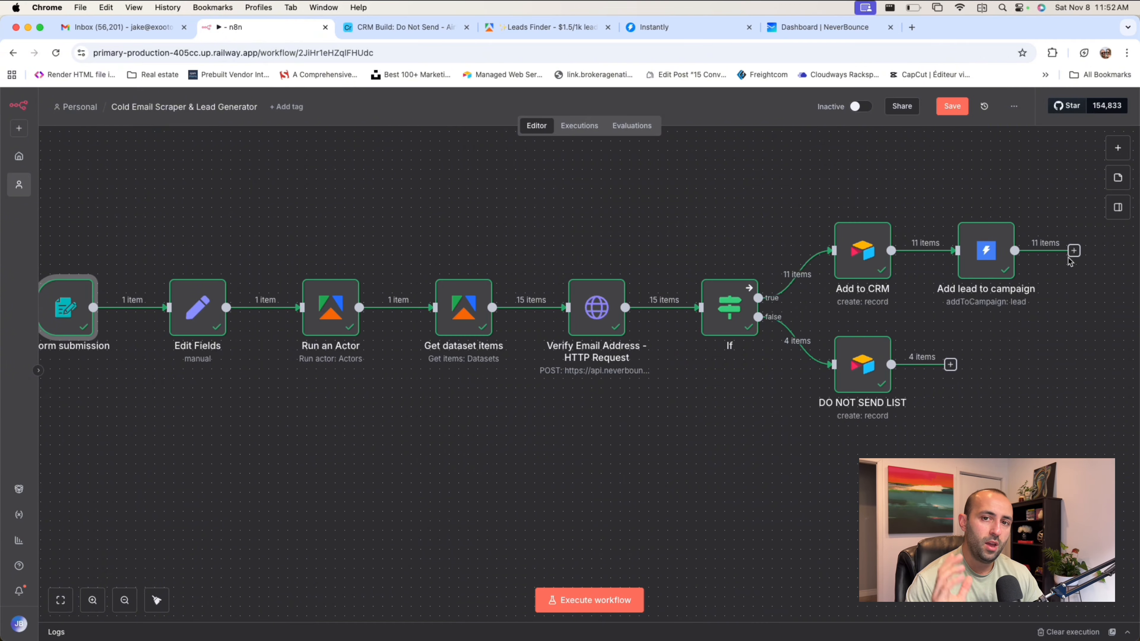
{"action": "scroll", "coordinate": [682, 235], "scroll_direction": "left", "scroll_amount": 2}
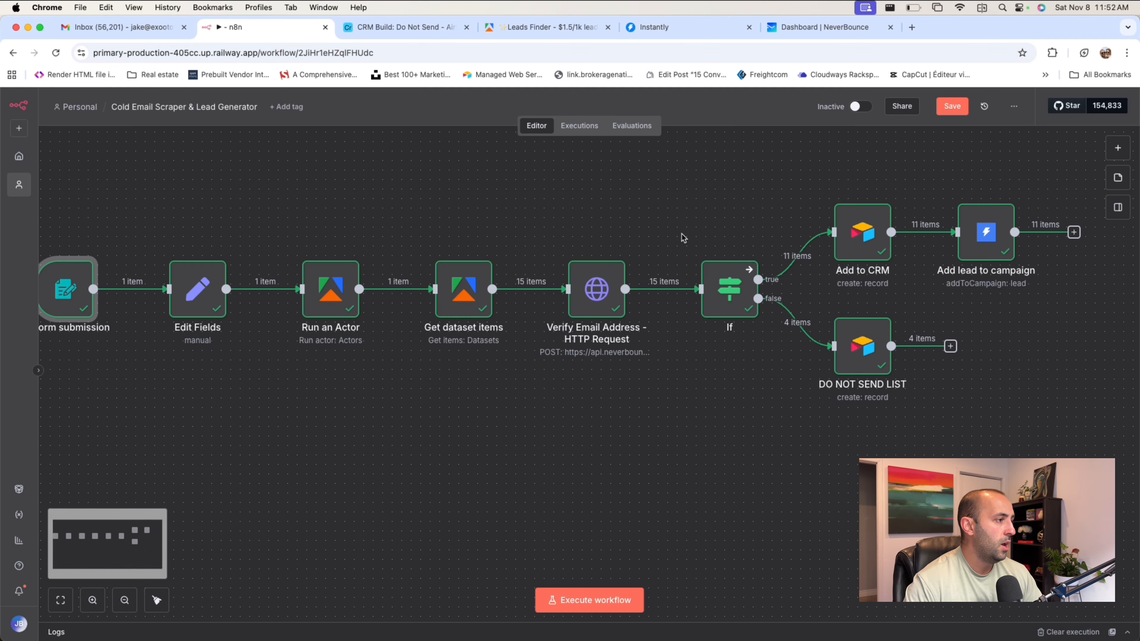
{"action": "scroll", "coordinate": [682, 235], "scroll_direction": "left", "scroll_amount": 3}
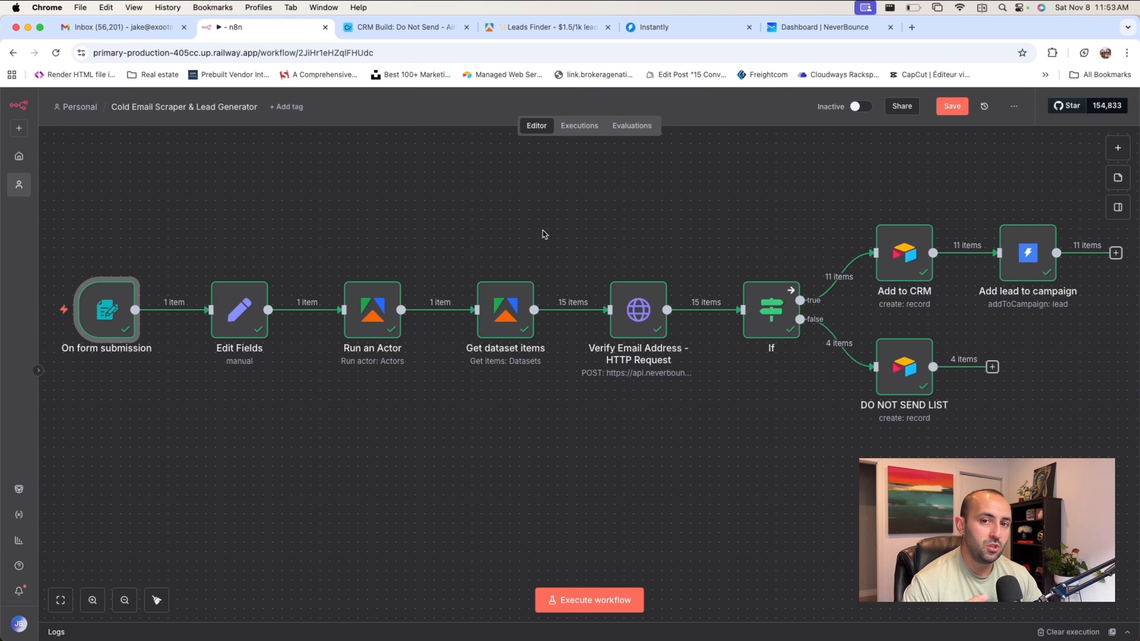
{"action": "scroll", "coordinate": [545, 234], "scroll_direction": "down", "scroll_amount": 1}
{"action": "scroll", "coordinate": [610, 227], "scroll_direction": "up", "scroll_amount": 1}
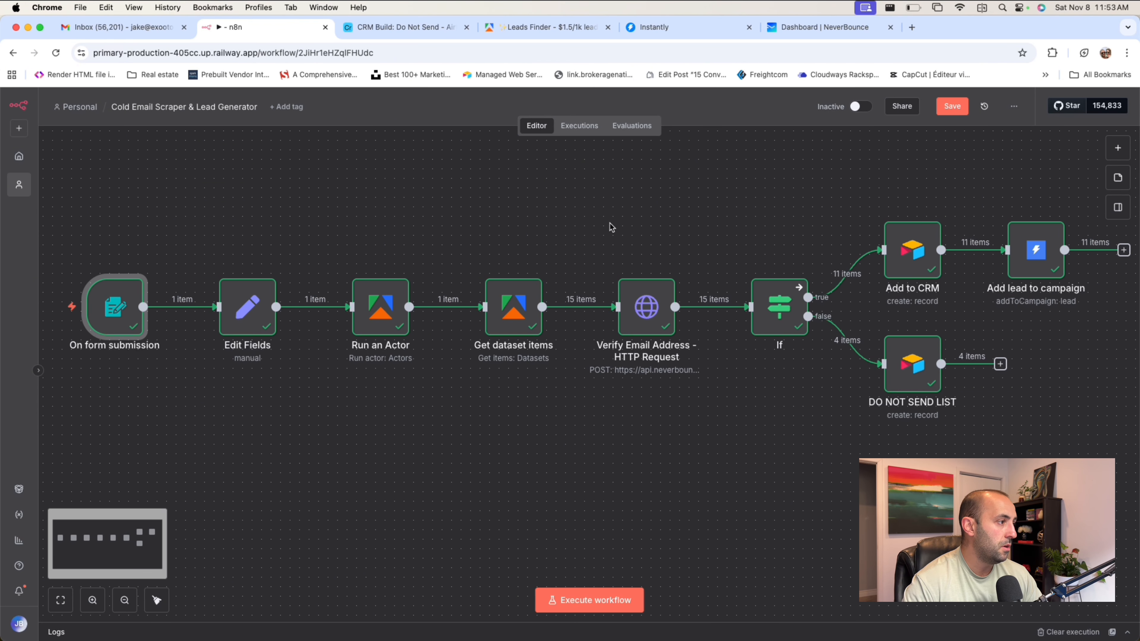
{"action": "scroll", "coordinate": [612, 228], "scroll_direction": "down", "scroll_amount": 2}
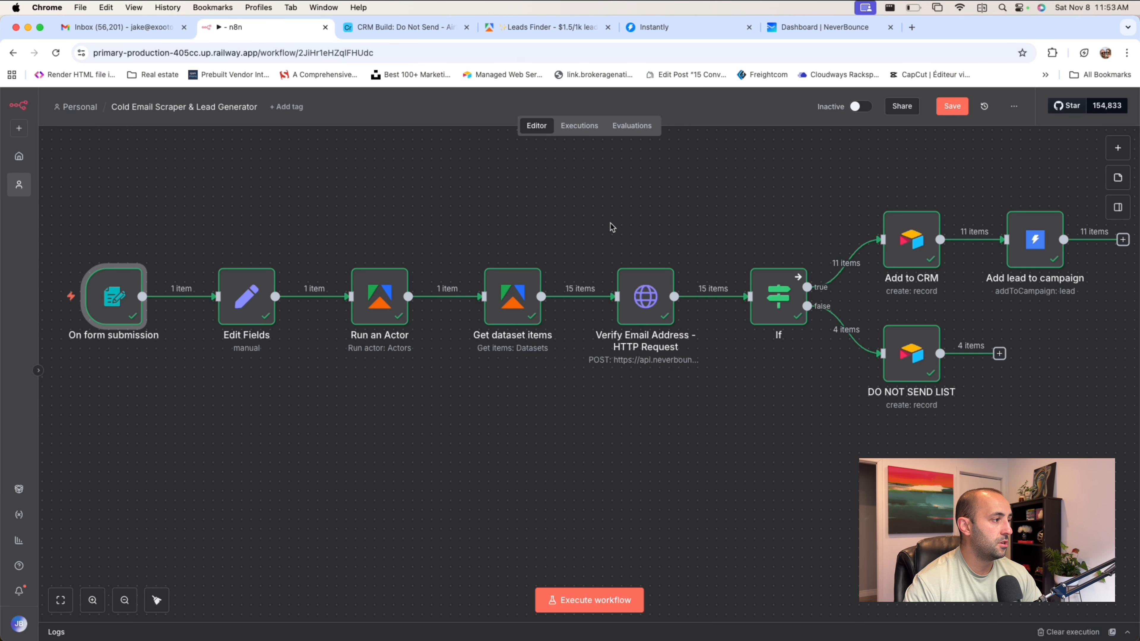
{"action": "scroll", "coordinate": [608, 230], "scroll_direction": "up", "scroll_amount": 1}
{"action": "scroll", "coordinate": [603, 237], "scroll_direction": "up", "scroll_amount": 2}
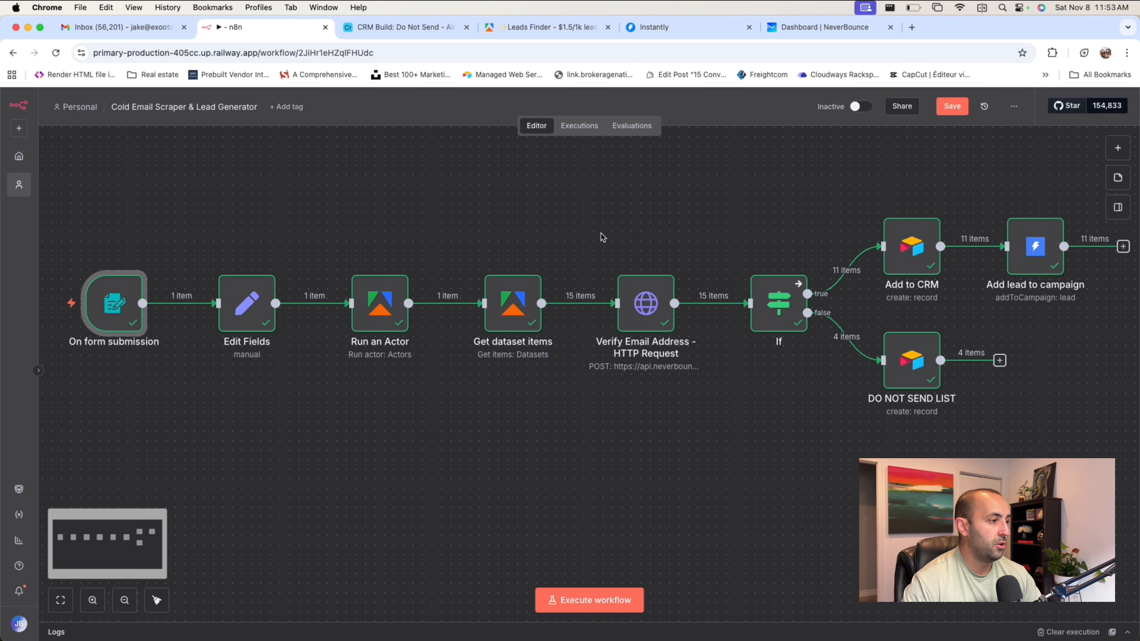
{"action": "scroll", "coordinate": [603, 238], "scroll_direction": "down", "scroll_amount": 1}
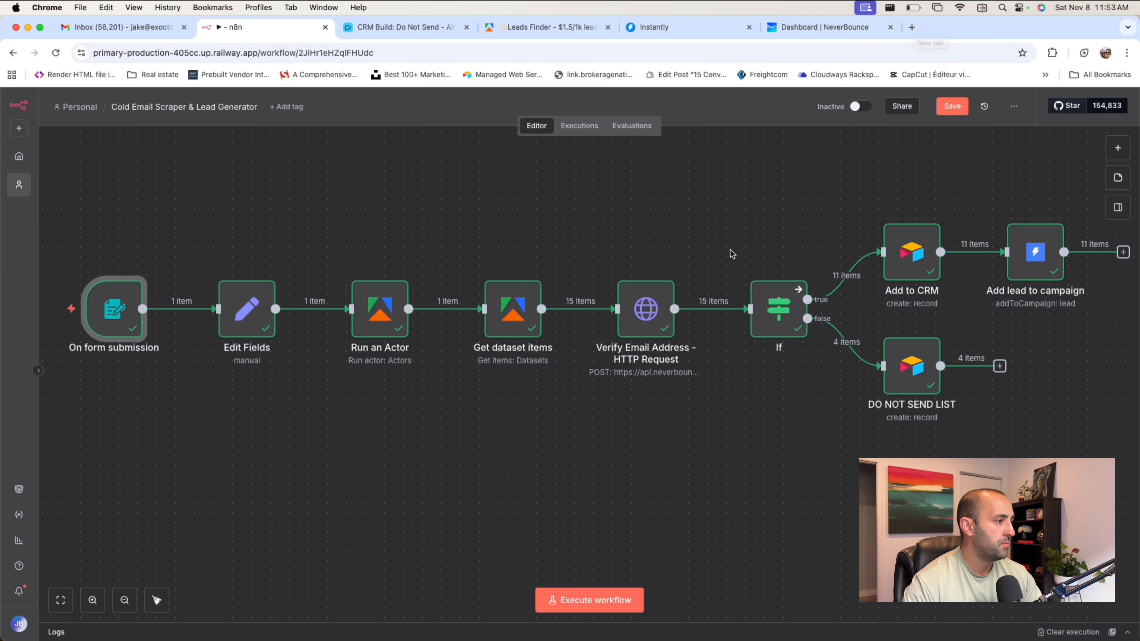
{"action": "scroll", "coordinate": [735, 248], "scroll_direction": "down", "scroll_amount": 2}
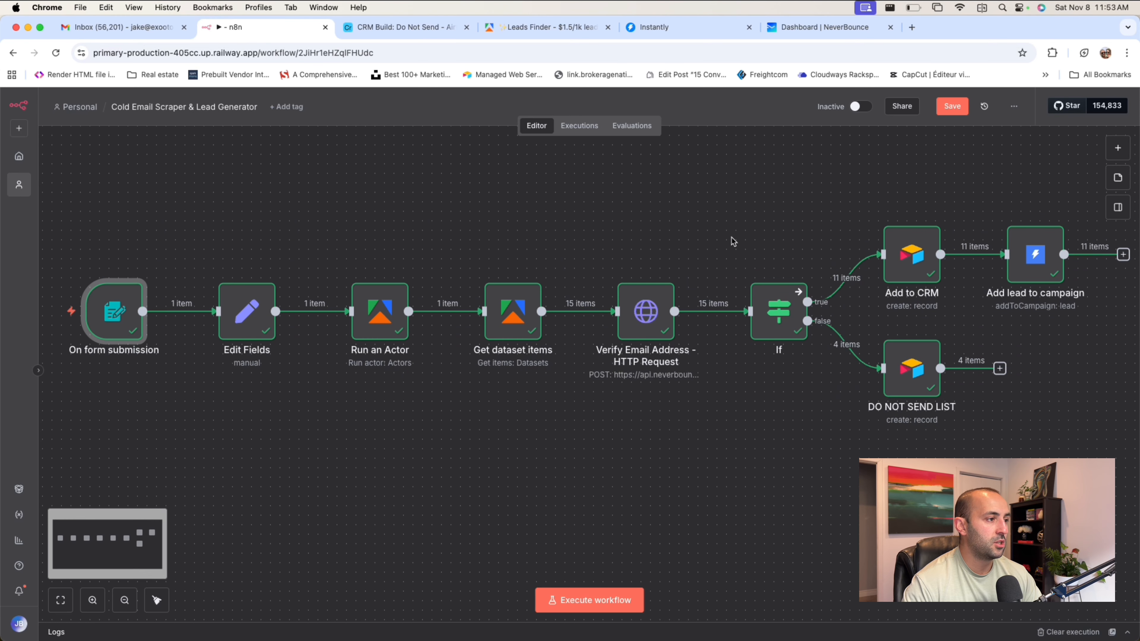